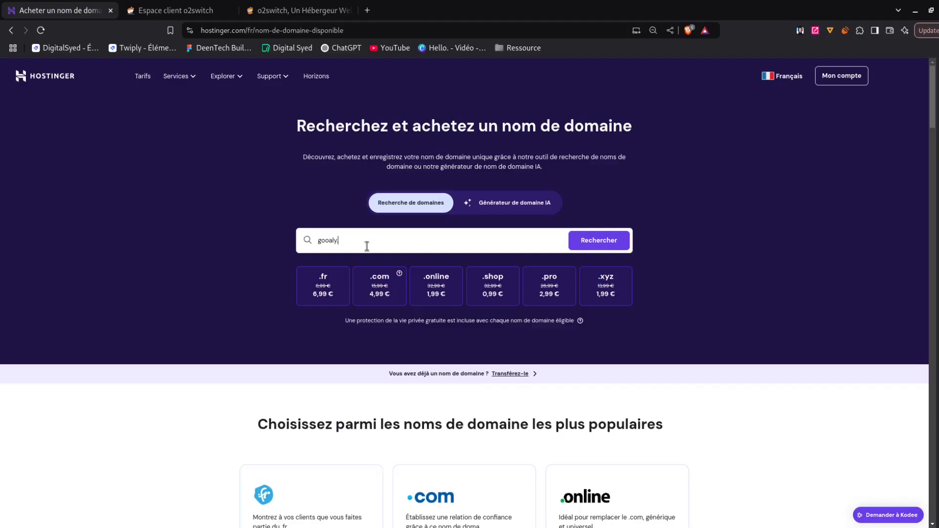
Search Hostinger for the domain name "gooaly" and look through the offered extensions
{"action": "key", "text": "Return"}
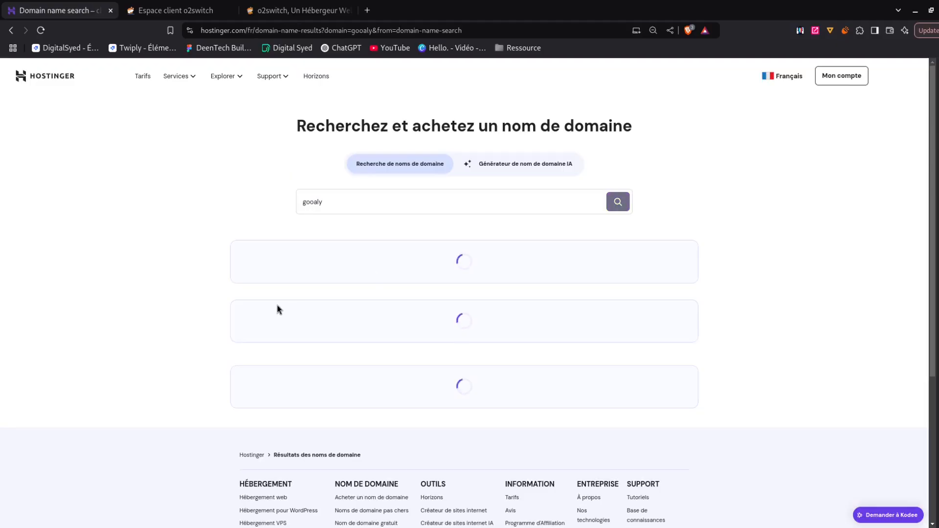
{"action": "scroll", "coordinate": [277, 309], "scroll_direction": "down", "scroll_amount": 7}
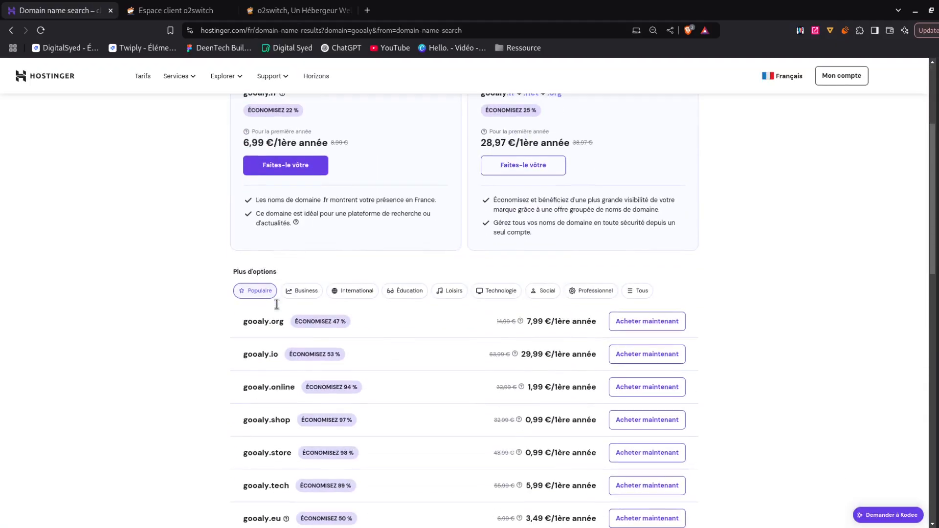
{"action": "scroll", "coordinate": [155, 285], "scroll_direction": "up", "scroll_amount": 2}
{"action": "scroll", "coordinate": [223, 280], "scroll_direction": "up", "scroll_amount": 6}
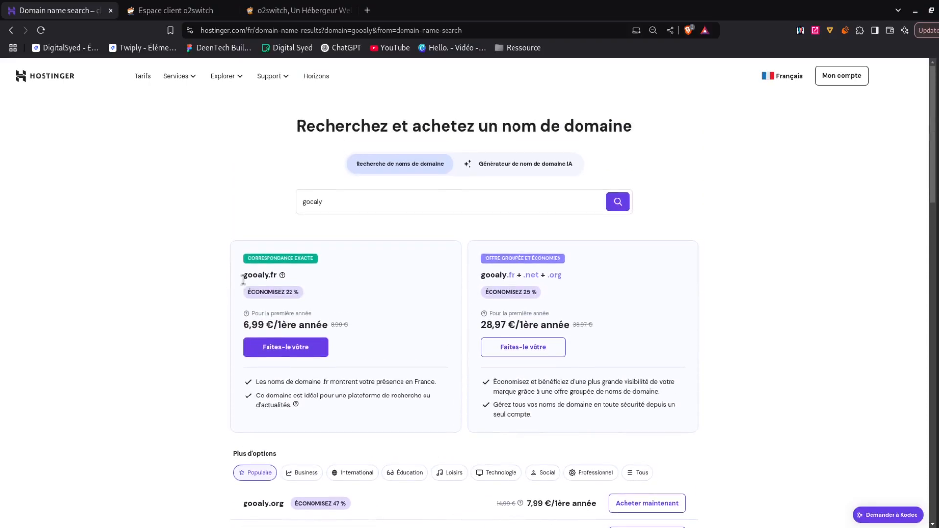
Choose the exact-match offer for gooaly.fr and add it to the cart
{"action": "left_click_drag", "start_coordinate": [242, 279], "coordinate": [316, 282]}
{"action": "left_click", "coordinate": [407, 351]}
{"action": "left_click", "coordinate": [319, 346]}
{"action": "scroll", "coordinate": [334, 339], "scroll_direction": "up", "scroll_amount": 2}
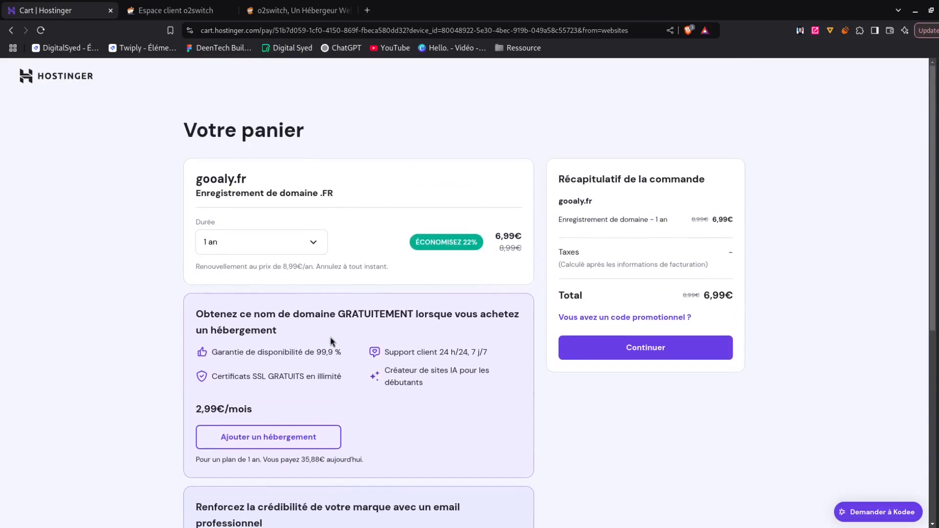
Review the add-on offers in the cart and the available registration durations for gooaly.fr
{"action": "scroll", "coordinate": [619, 336], "scroll_direction": "down", "scroll_amount": 6}
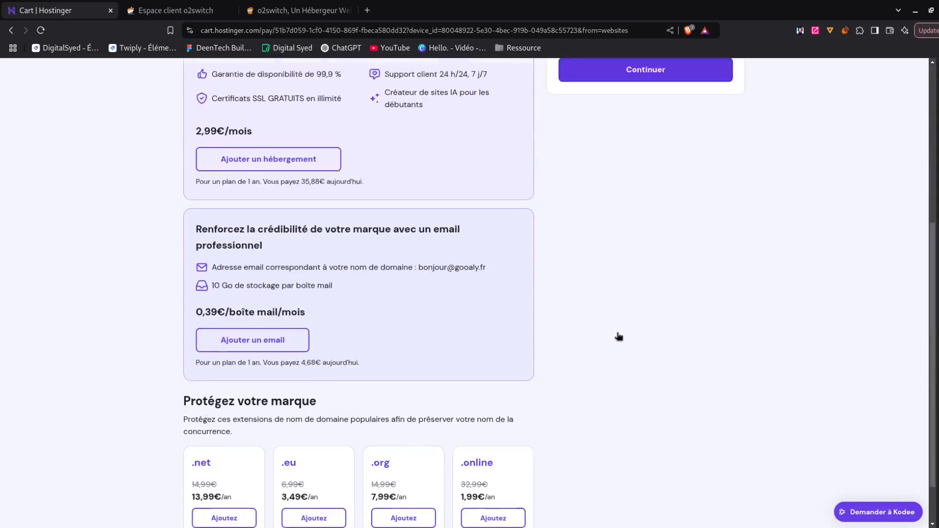
{"action": "scroll", "coordinate": [409, 326], "scroll_direction": "up", "scroll_amount": 6}
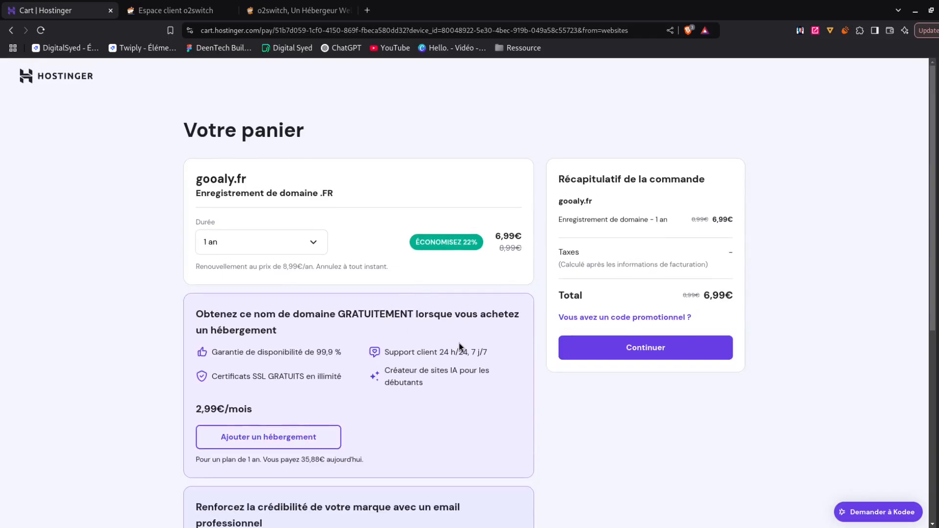
{"action": "left_click", "coordinate": [254, 242]}
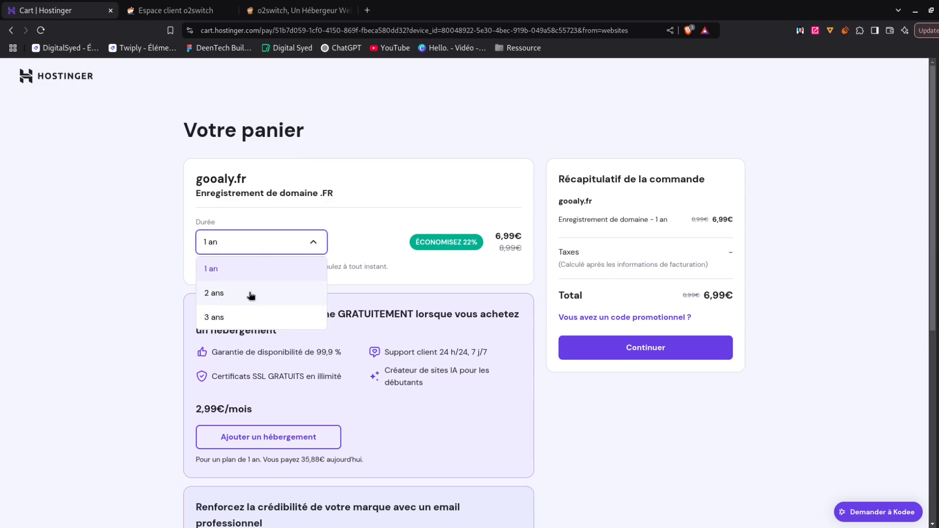
{"action": "left_click", "coordinate": [390, 237]}
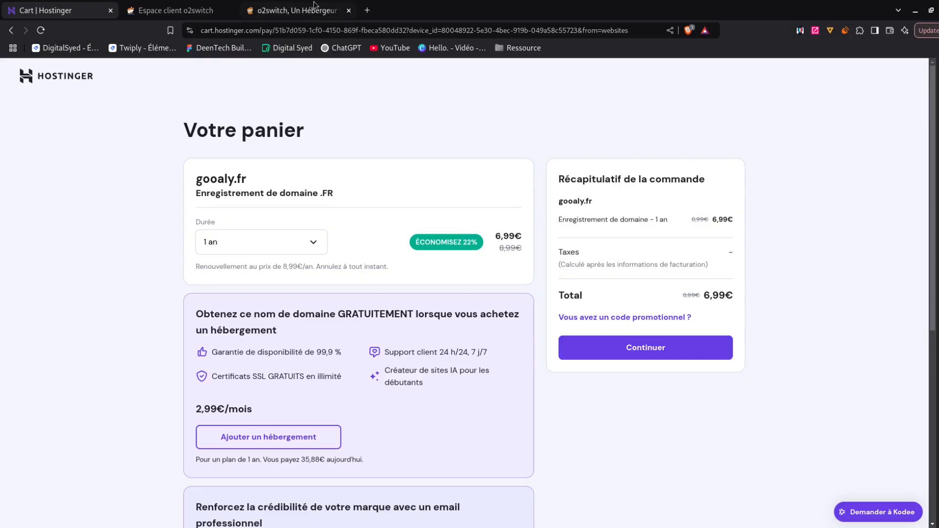
Switch to the o2switch website and look over the hosting offer on its home page
{"action": "left_click", "coordinate": [301, 10]}
{"action": "scroll", "coordinate": [284, 160], "scroll_direction": "up", "scroll_amount": 5}
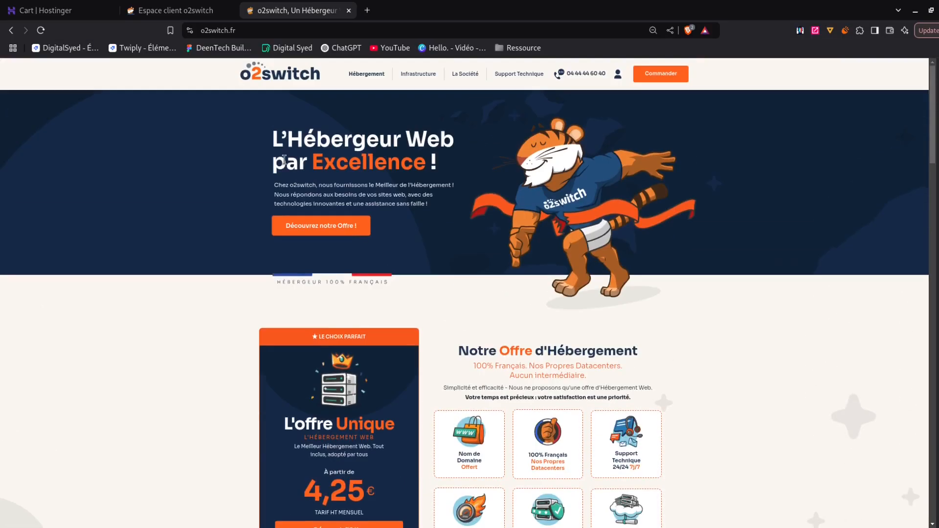
{"action": "scroll", "coordinate": [336, 181], "scroll_direction": "down", "scroll_amount": 9}
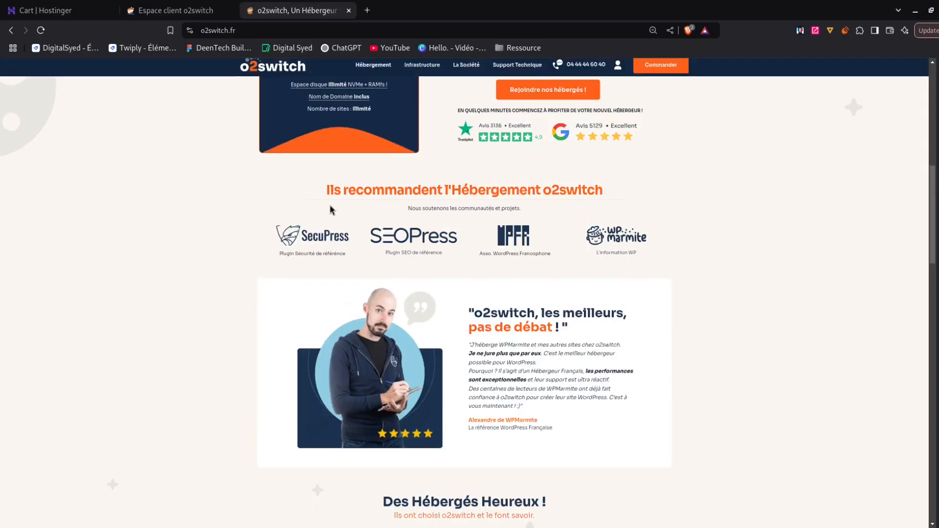
{"action": "scroll", "coordinate": [329, 209], "scroll_direction": "up", "scroll_amount": 9}
{"action": "mouse_move", "coordinate": [366, 74]}
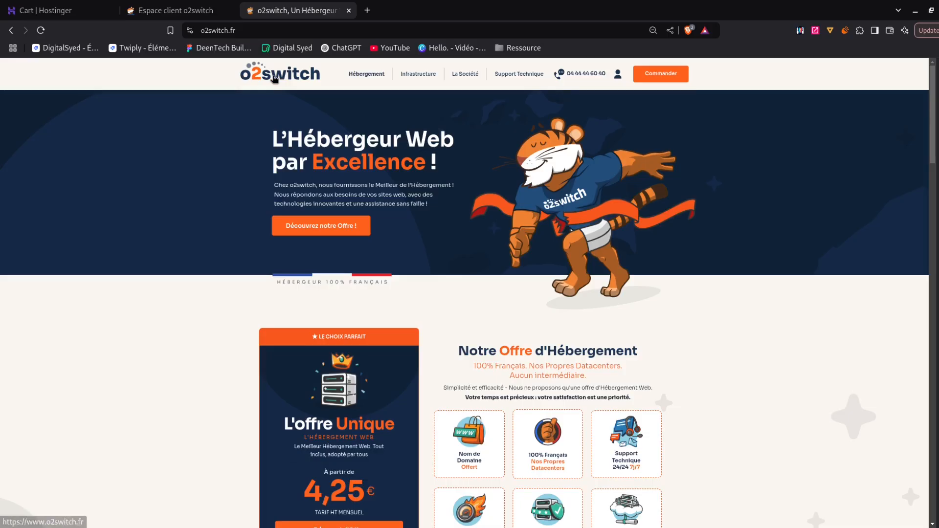
{"action": "scroll", "coordinate": [260, 250], "scroll_direction": "down", "scroll_amount": 15}
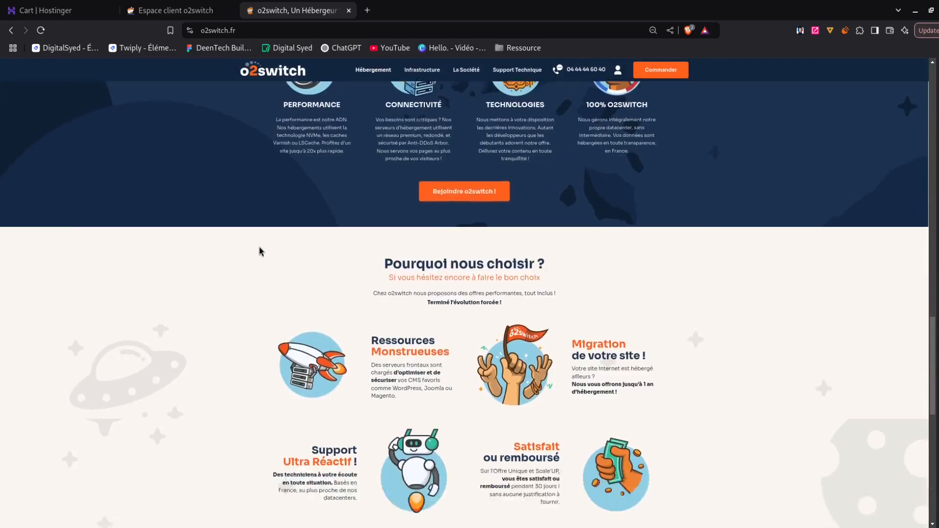
{"action": "scroll", "coordinate": [310, 250], "scroll_direction": "up", "scroll_amount": 15}
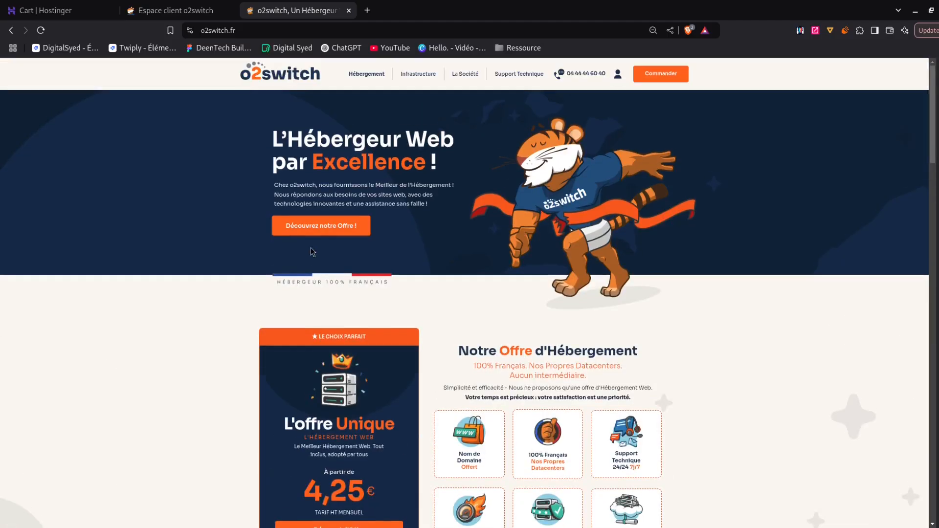
{"action": "scroll", "coordinate": [310, 247], "scroll_direction": "down", "scroll_amount": 3}
{"action": "scroll", "coordinate": [310, 248], "scroll_direction": "up", "scroll_amount": 5}
Search the web for "o2switch nom de domaine" and open the "Commandez un nom de domaine" page
{"action": "left_click", "coordinate": [251, 27]}
{"action": "type", "text": "o2switch nom de domaine"}
{"action": "key", "text": "Return"}
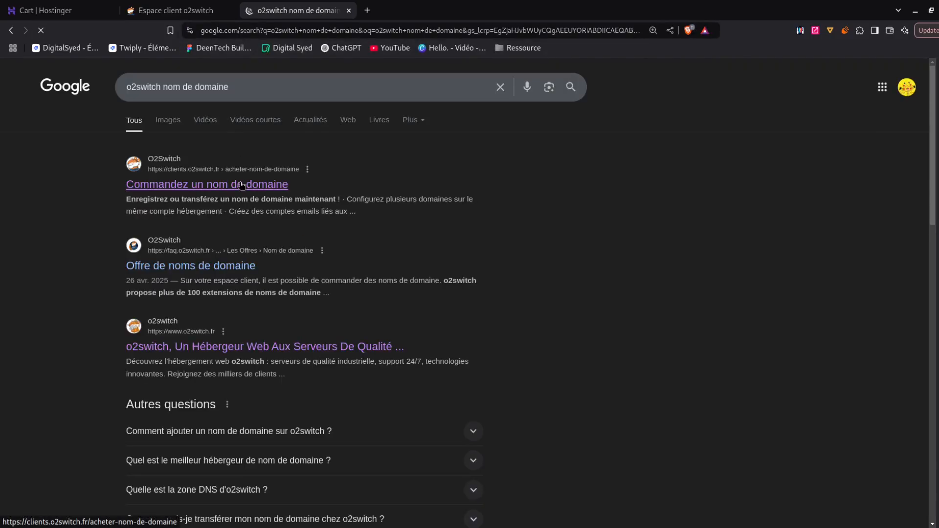
{"action": "left_click", "coordinate": [241, 185]}
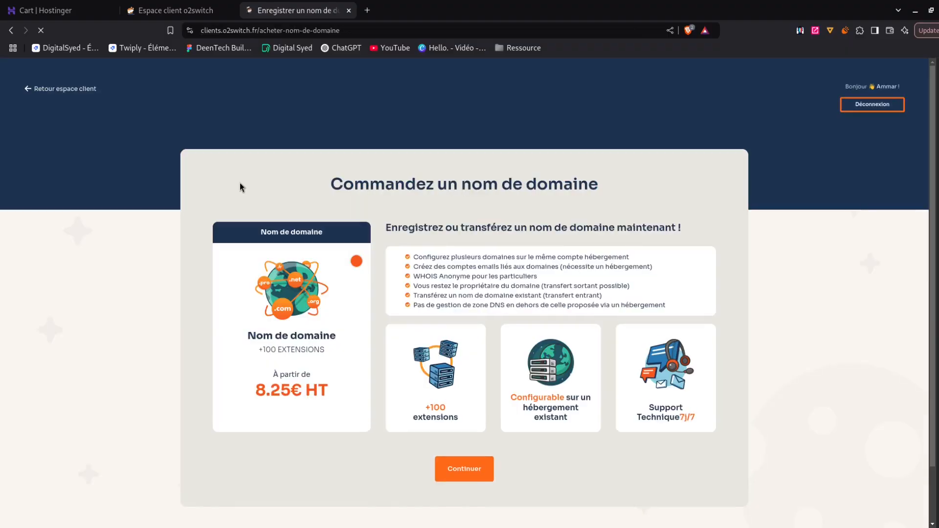
Start the o2switch domain order and confirm the connected account to reach the domain name selection
{"action": "scroll", "coordinate": [296, 242], "scroll_direction": "down", "scroll_amount": 2}
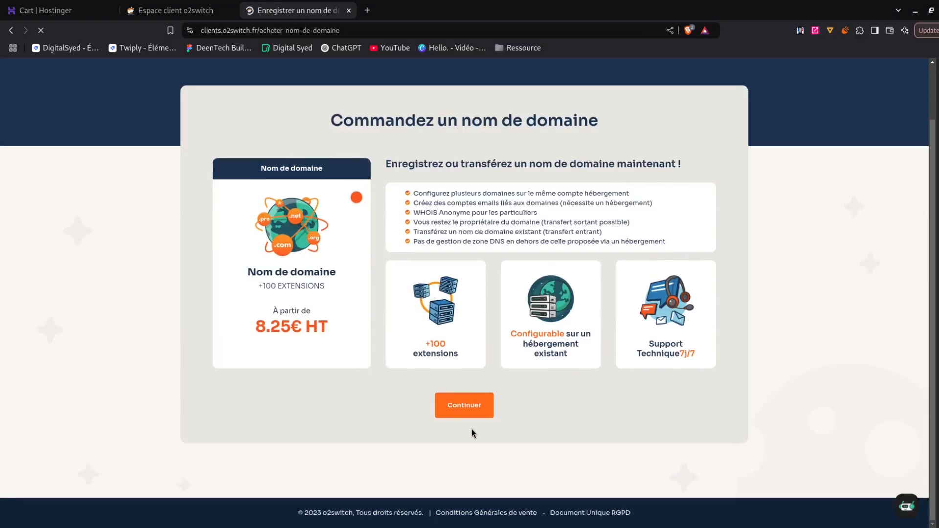
{"action": "left_click", "coordinate": [464, 405]}
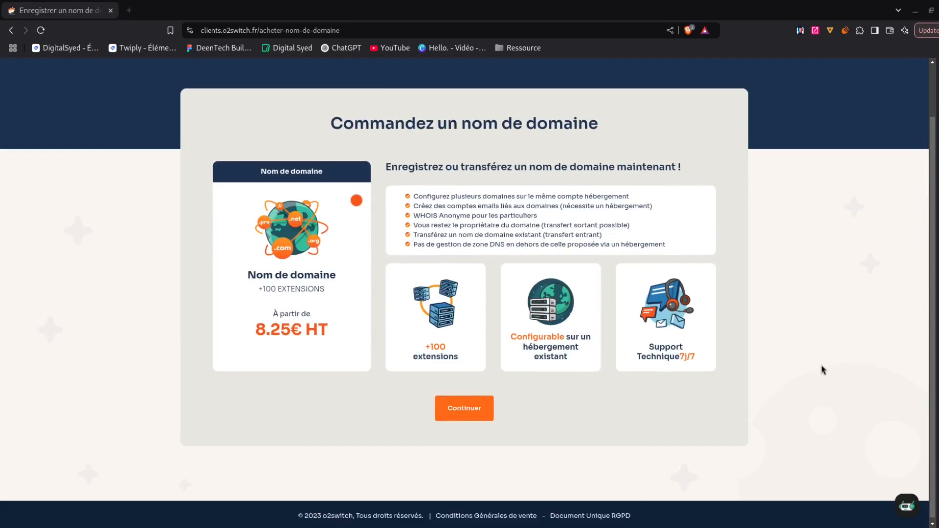
{"action": "left_click", "coordinate": [490, 409]}
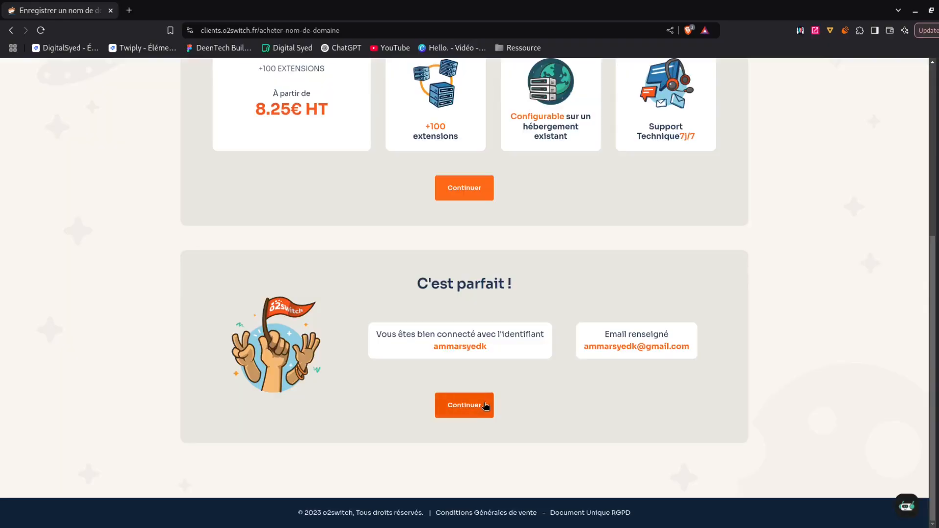
{"action": "left_click", "coordinate": [482, 406]}
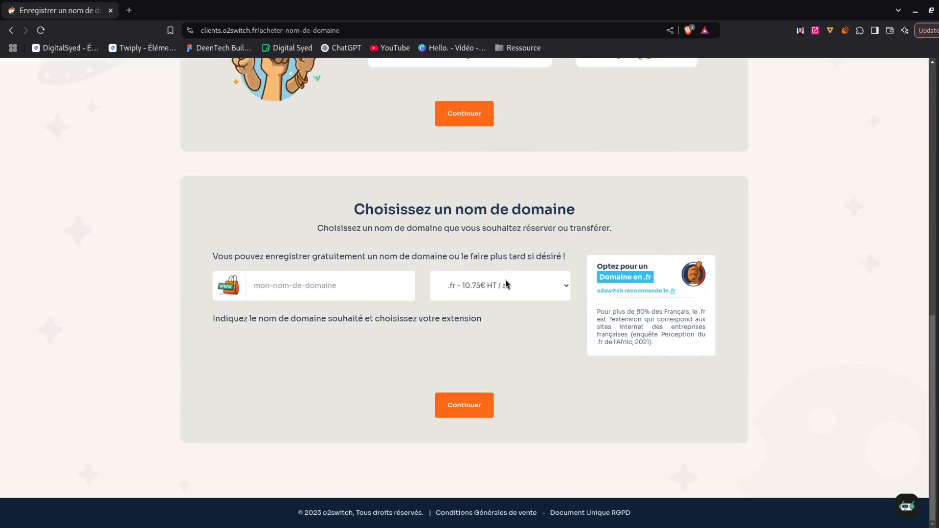
Compare the yearly prices of the .fr and .com extensions by choosing .com and switching back to .fr
{"action": "left_click", "coordinate": [522, 292]}
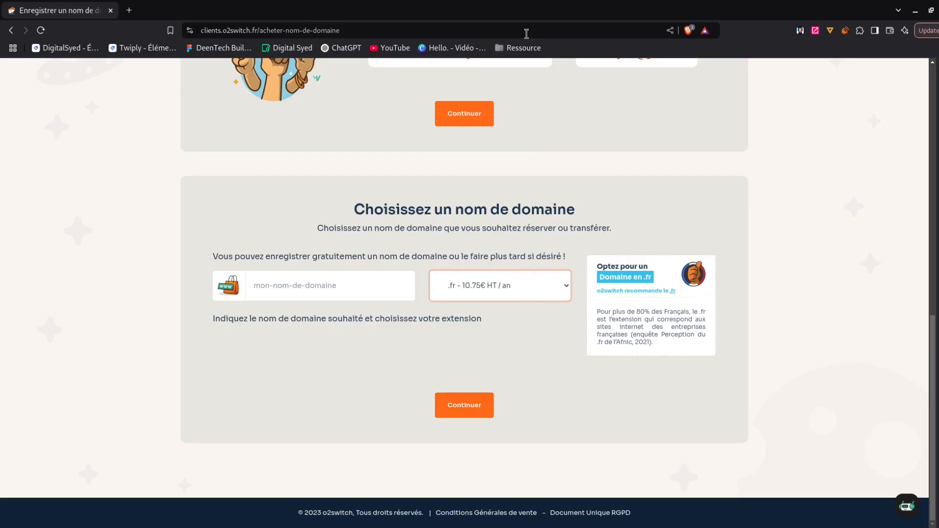
{"action": "key", "text": "Down"}
{"action": "left_click", "coordinate": [472, 315]}
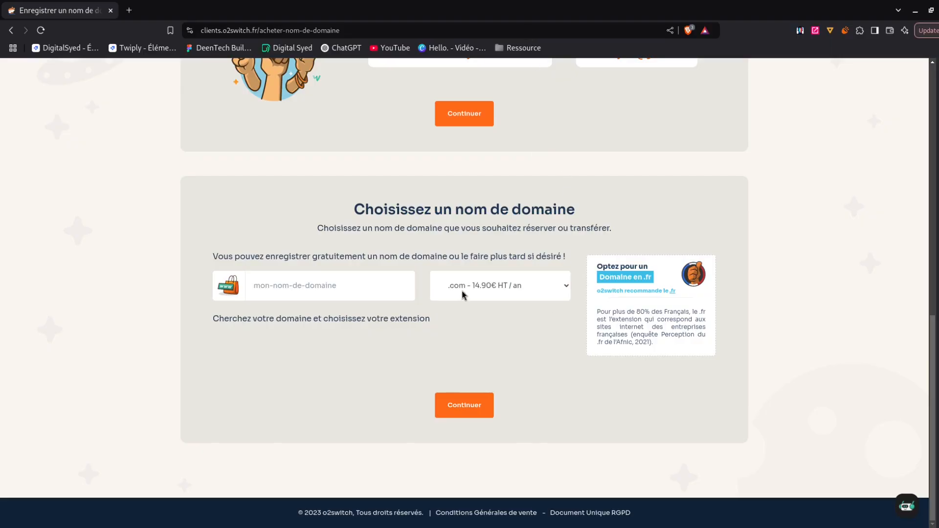
{"action": "left_click", "coordinate": [462, 295]}
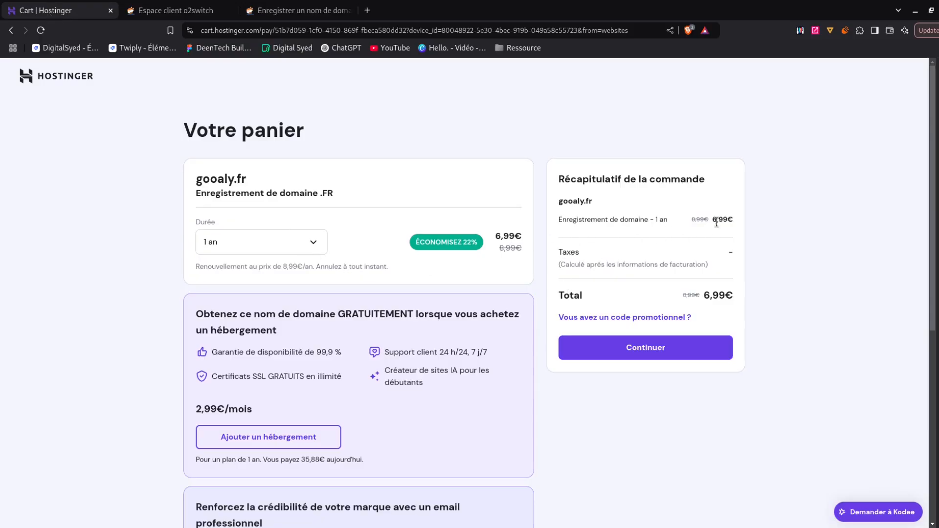
Return from the Hostinger cart to the domain search and search for "sadaqaeternelle"
{"action": "left_click", "coordinate": [628, 308]}
{"action": "left_click", "coordinate": [10, 31]}
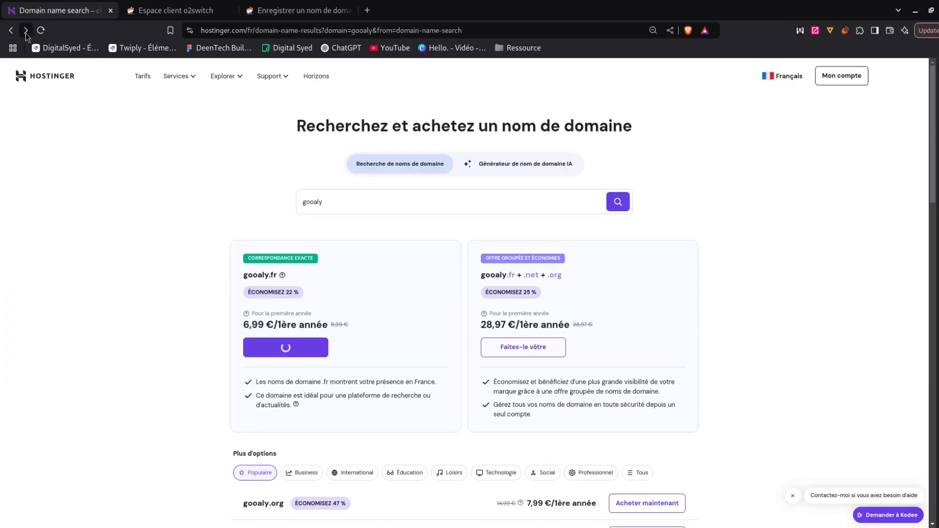
{"action": "left_click_drag", "start_coordinate": [367, 202], "coordinate": [291, 199]}
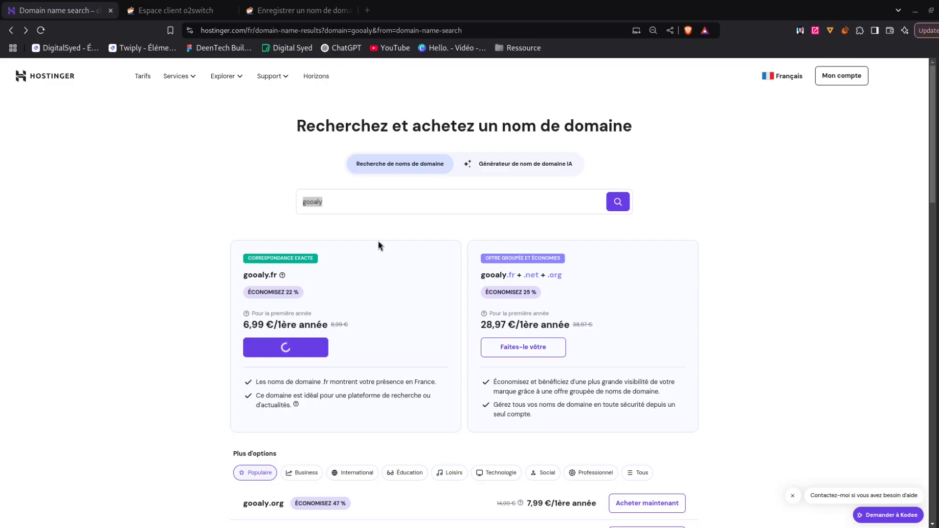
{"action": "left_click", "coordinate": [366, 206]}
{"action": "key", "text": "ctrl+a"}
{"action": "type", "text": "sa"}
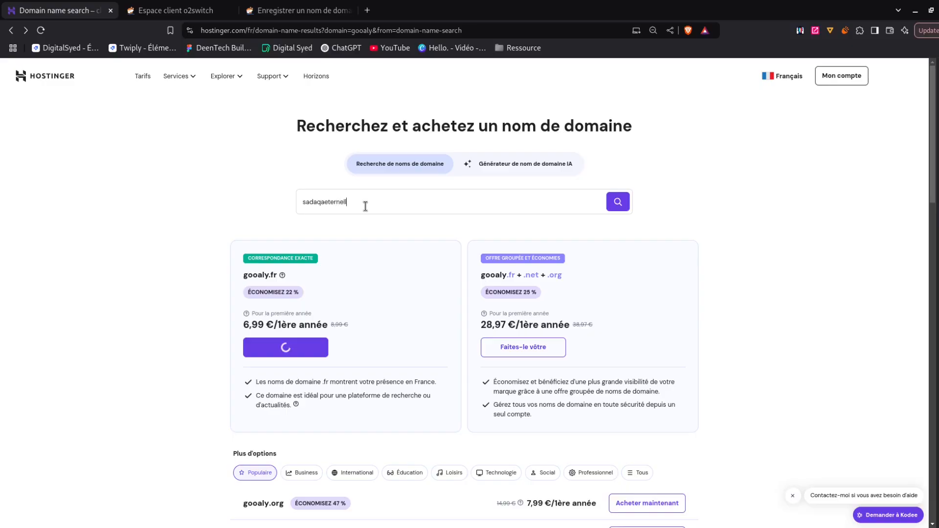
{"action": "type", "text": "daqaeternelle"}
{"action": "key", "text": "Return"}
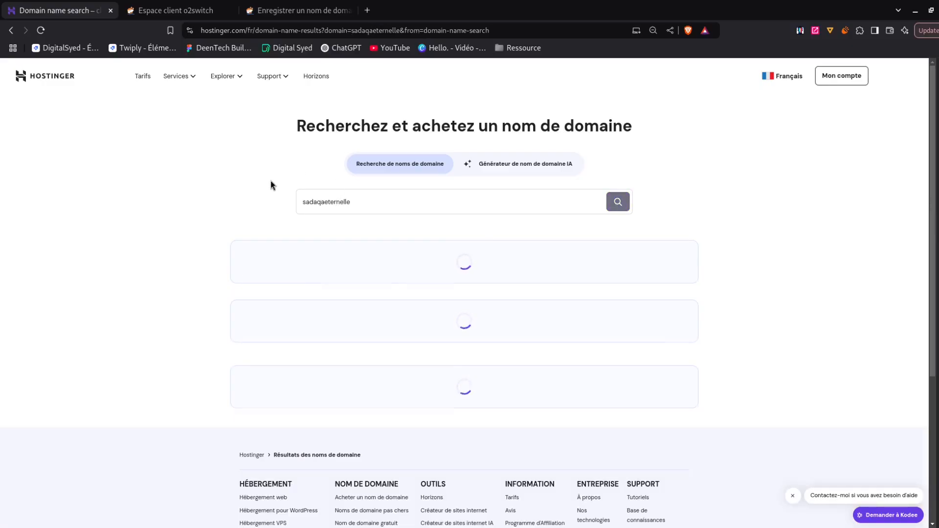
Examine the alternative extensions for sadaqaeternelle, highlighting the .com domain and its first-year price
{"action": "scroll", "coordinate": [254, 285], "scroll_direction": "down", "scroll_amount": 6}
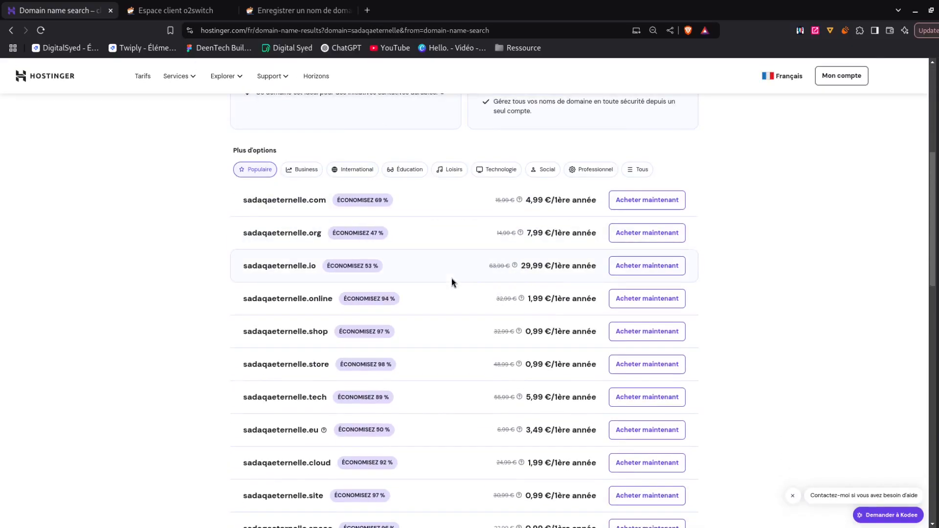
{"action": "left_click_drag", "start_coordinate": [239, 206], "coordinate": [368, 196]}
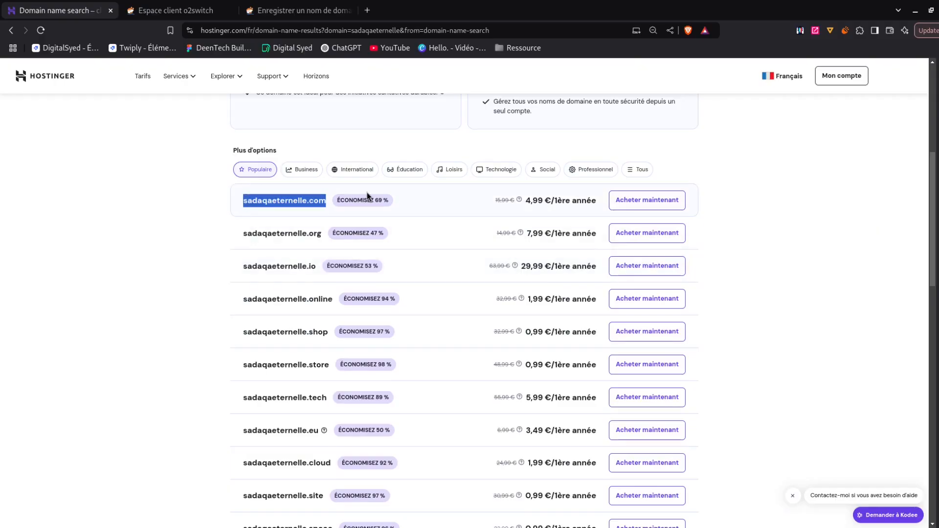
{"action": "left_click_drag", "start_coordinate": [526, 207], "coordinate": [598, 201]}
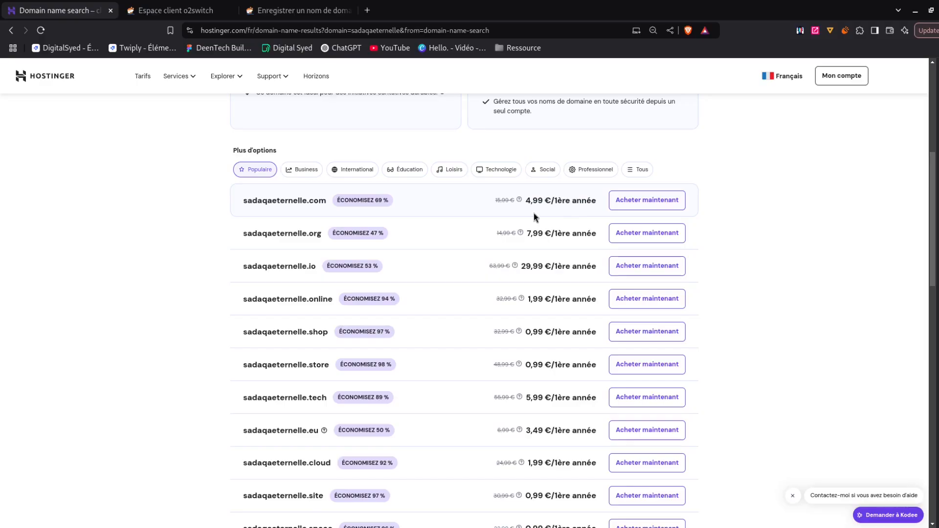
{"action": "scroll", "coordinate": [533, 217], "scroll_direction": "up", "scroll_amount": 1}
Check the extension price on the o2switch order page and return to the Hostinger search results
{"action": "left_click", "coordinate": [301, 11]}
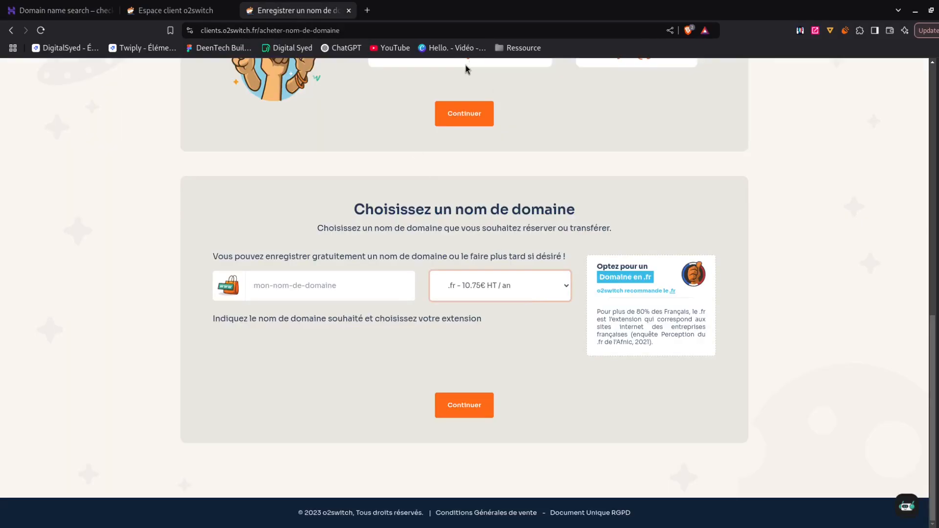
{"action": "left_click", "coordinate": [484, 37]}
{"action": "left_click", "coordinate": [78, 14]}
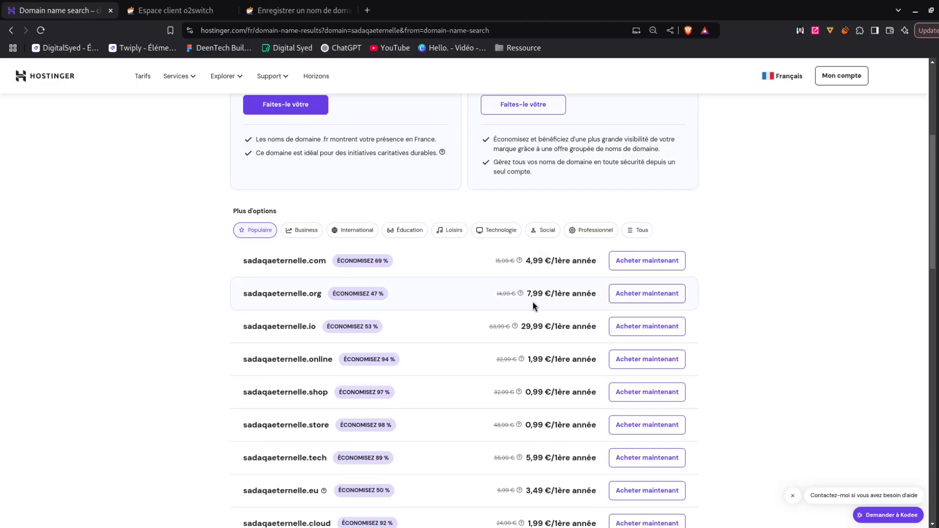
Examine the exact-match offer for sadaqaeternelle.fr above the list of alternative extensions
{"action": "scroll", "coordinate": [521, 289], "scroll_direction": "up", "scroll_amount": 3}
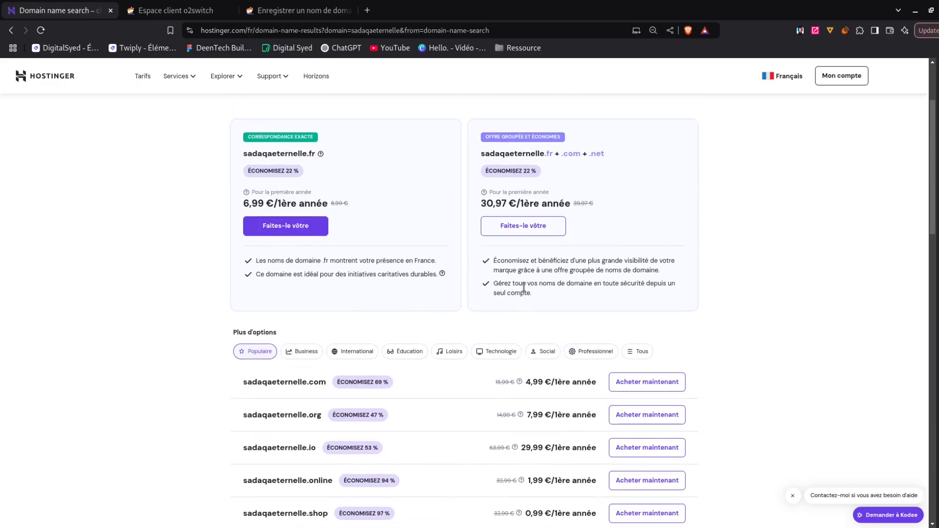
{"action": "scroll", "coordinate": [523, 288], "scroll_direction": "up", "scroll_amount": 3}
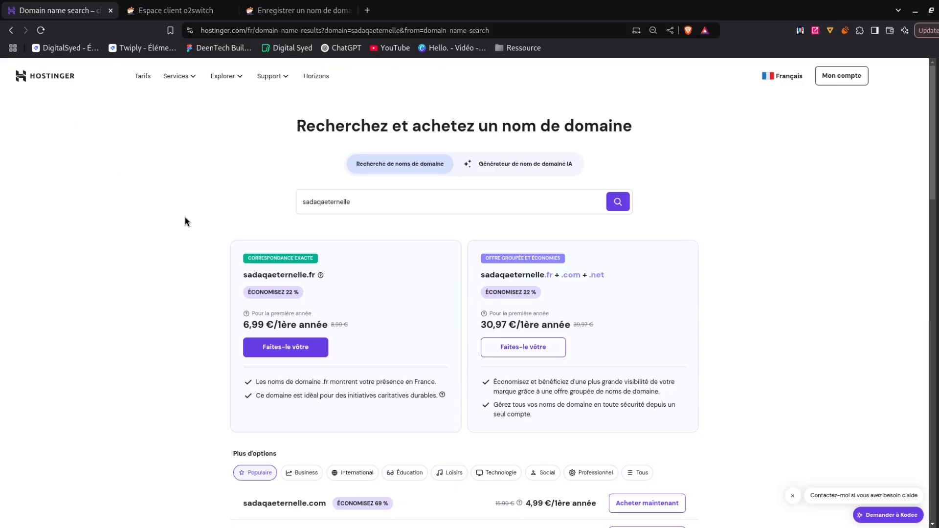
{"action": "scroll", "coordinate": [240, 235], "scroll_direction": "down", "scroll_amount": 2}
{"action": "scroll", "coordinate": [247, 303], "scroll_direction": "up", "scroll_amount": 2}
{"action": "left_click_drag", "start_coordinate": [243, 278], "coordinate": [401, 281]}
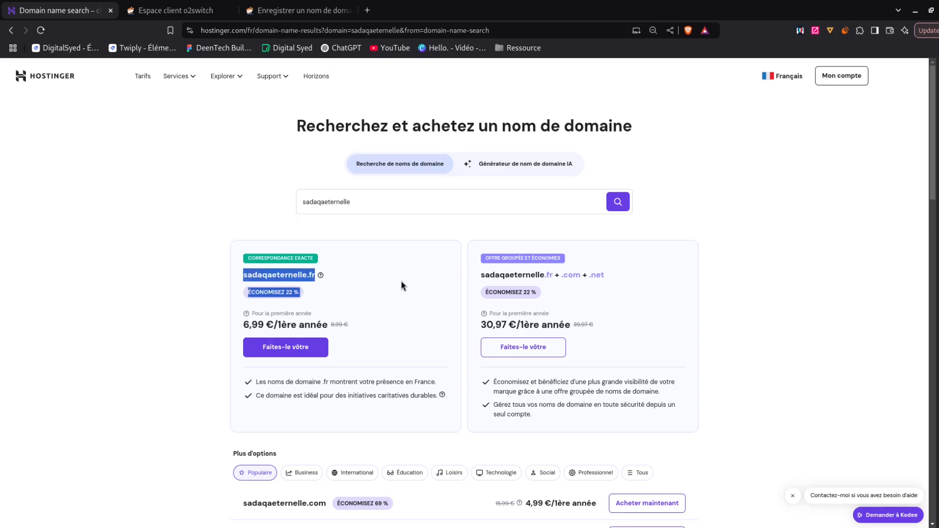
{"action": "left_click", "coordinate": [401, 281]}
Open the Hostinger customer account dashboard
{"action": "left_click", "coordinate": [851, 78]}
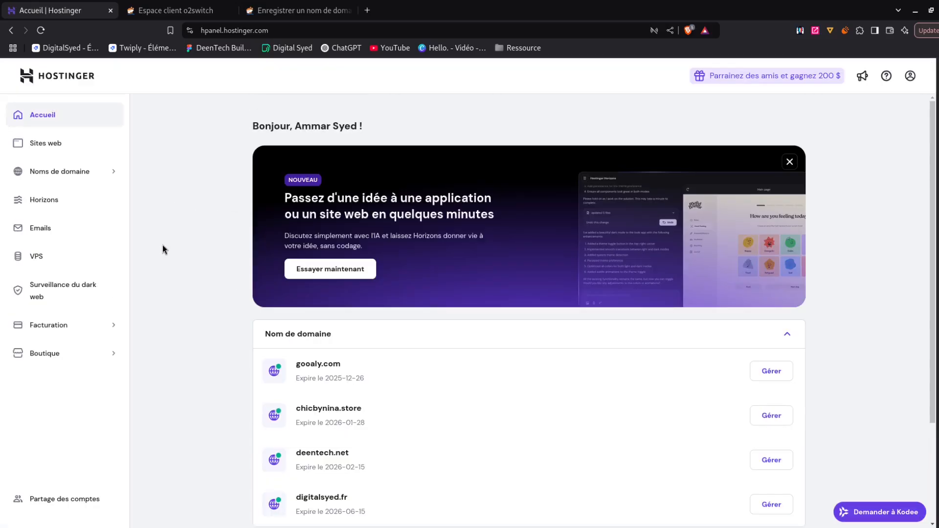
Review the account's domain list and open the management overview of gooaly.com
{"action": "scroll", "coordinate": [165, 242], "scroll_direction": "down", "scroll_amount": 3}
{"action": "scroll", "coordinate": [165, 242], "scroll_direction": "up", "scroll_amount": 3}
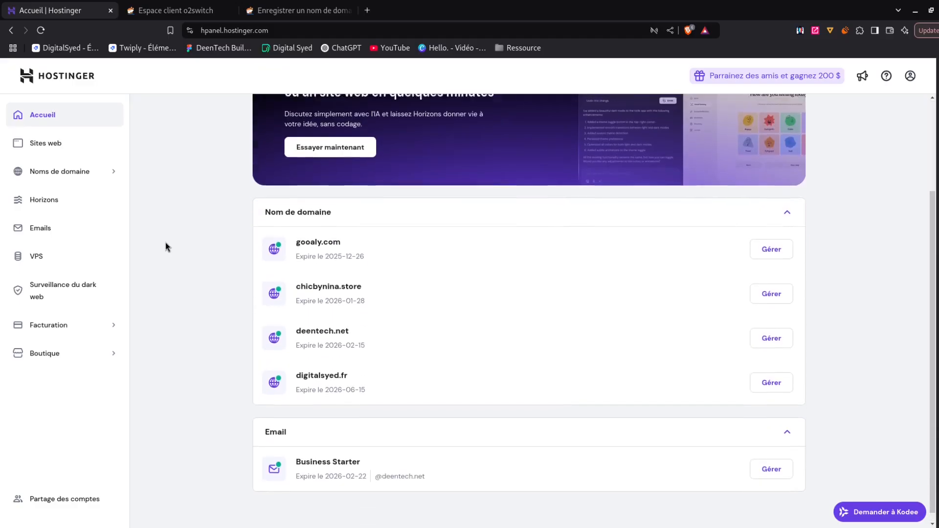
{"action": "left_click_drag", "start_coordinate": [293, 368], "coordinate": [396, 377]}
{"action": "left_click", "coordinate": [397, 377]}
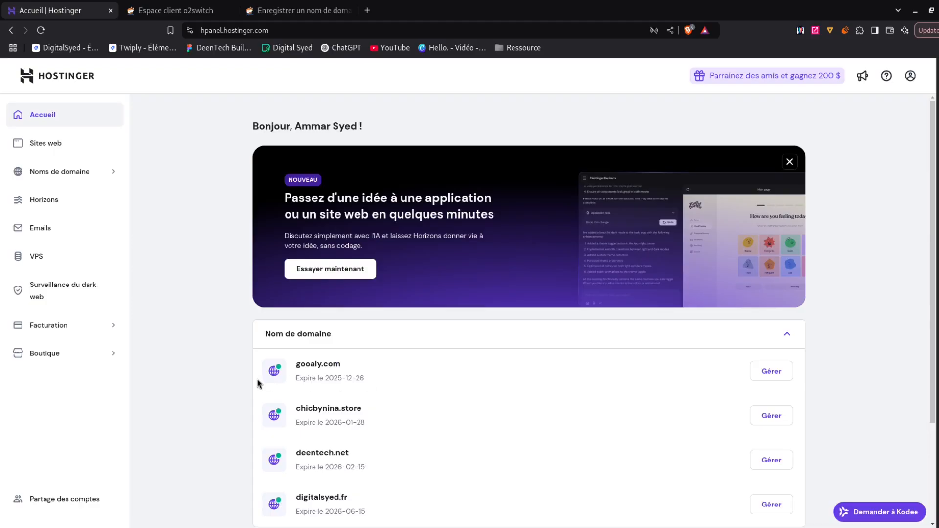
{"action": "left_click_drag", "start_coordinate": [295, 371], "coordinate": [412, 383]}
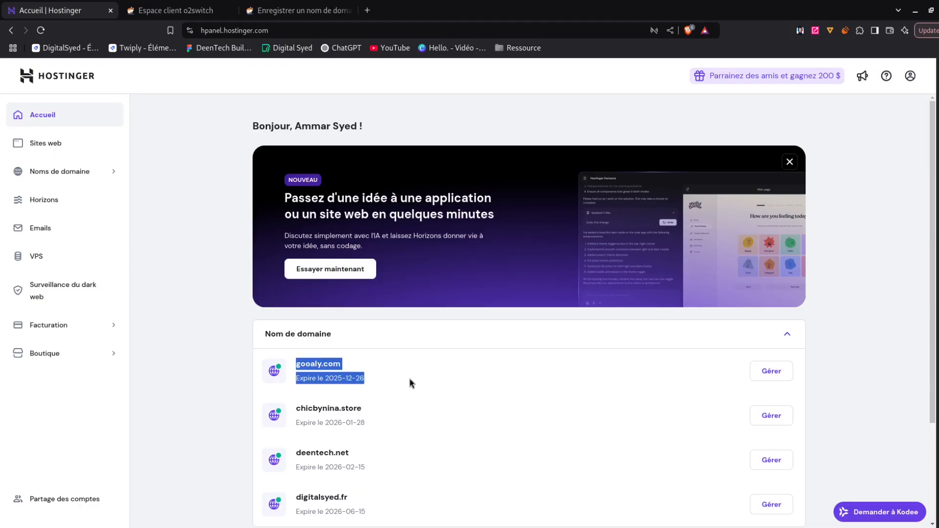
{"action": "left_click", "coordinate": [411, 387]}
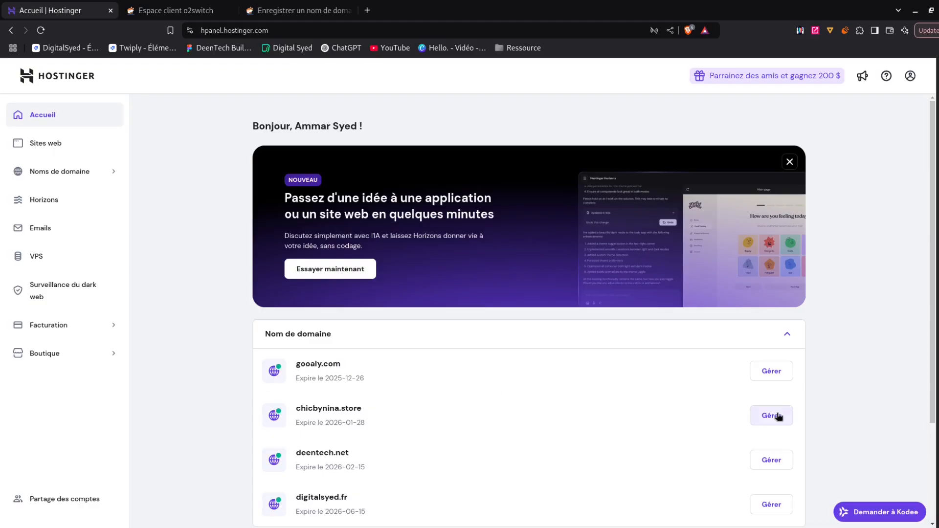
{"action": "left_click", "coordinate": [779, 381]}
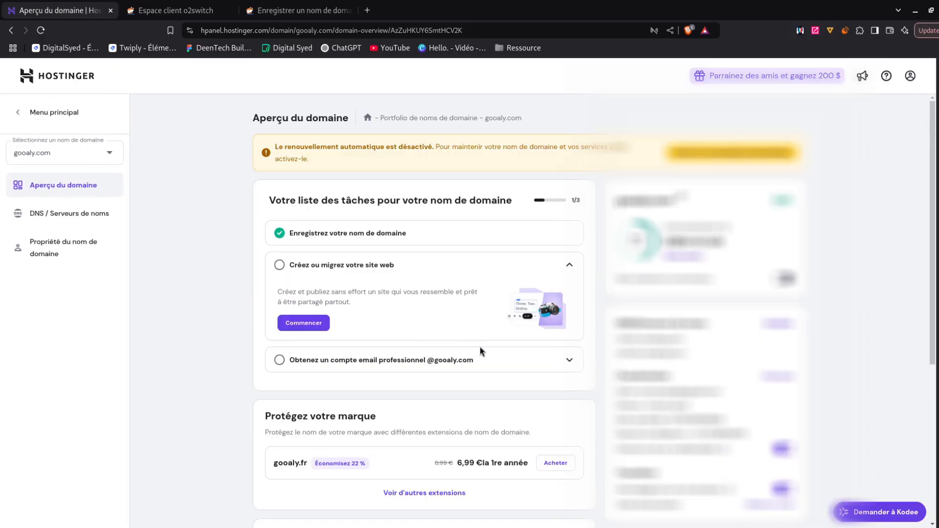
{"action": "scroll", "coordinate": [274, 282], "scroll_direction": "down", "scroll_amount": 4}
{"action": "scroll", "coordinate": [273, 282], "scroll_direction": "up", "scroll_amount": 4}
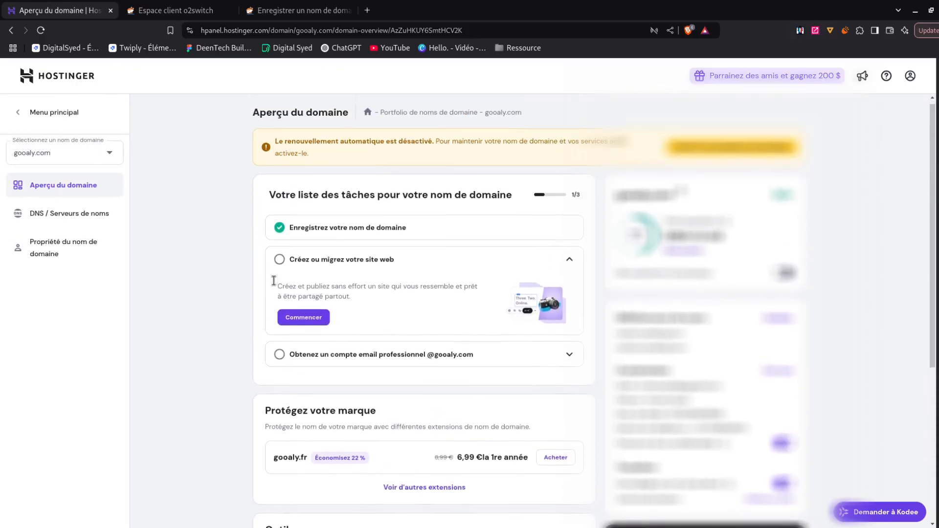
Open the DNS and name server settings of gooaly.com and examine its current name servers
{"action": "left_click", "coordinate": [44, 211]}
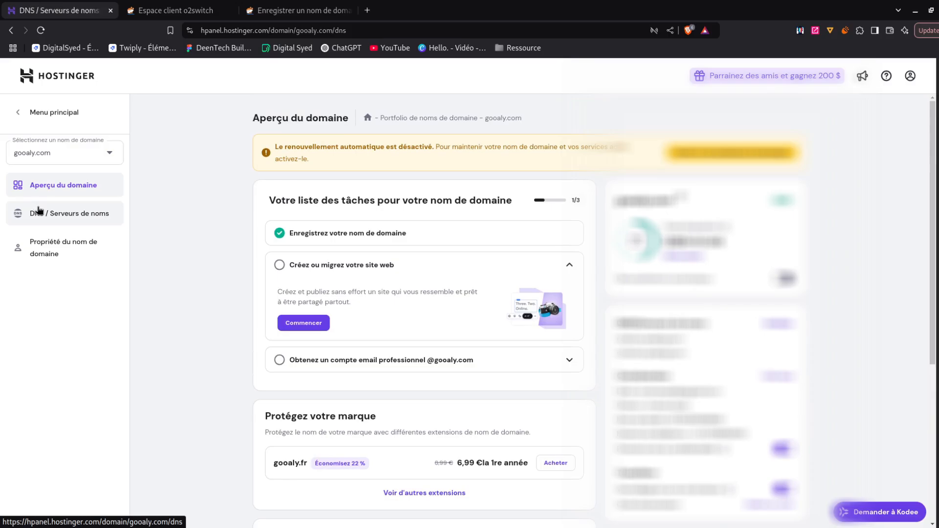
{"action": "left_click_drag", "start_coordinate": [269, 238], "coordinate": [353, 265]}
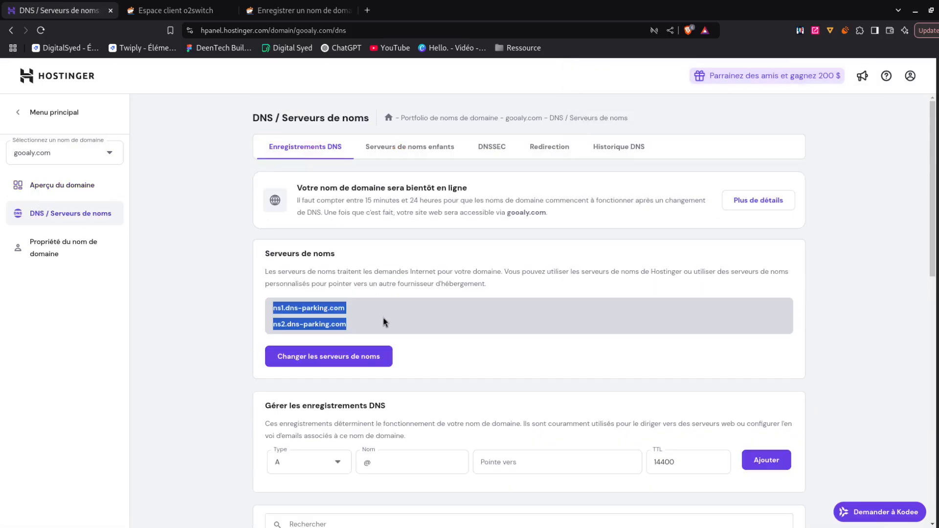
{"action": "left_click", "coordinate": [384, 322]}
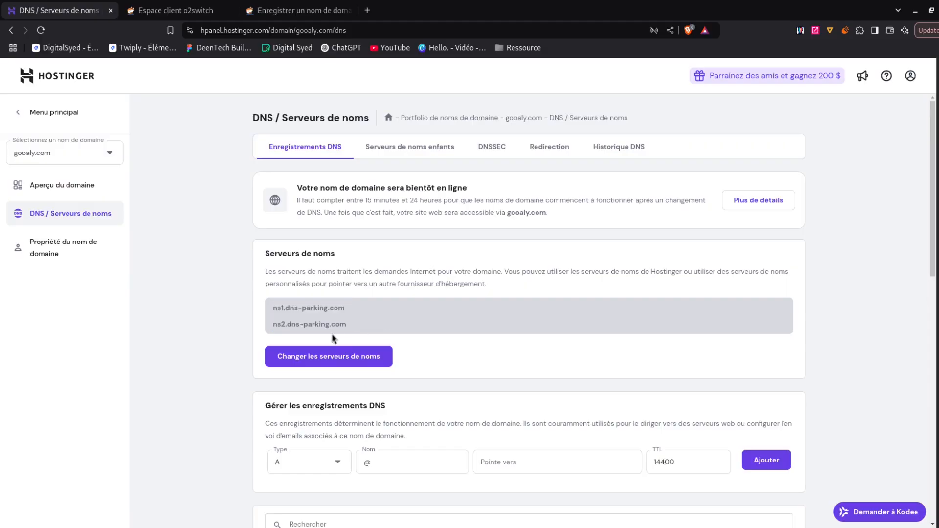
{"action": "left_click_drag", "start_coordinate": [351, 326], "coordinate": [254, 307]}
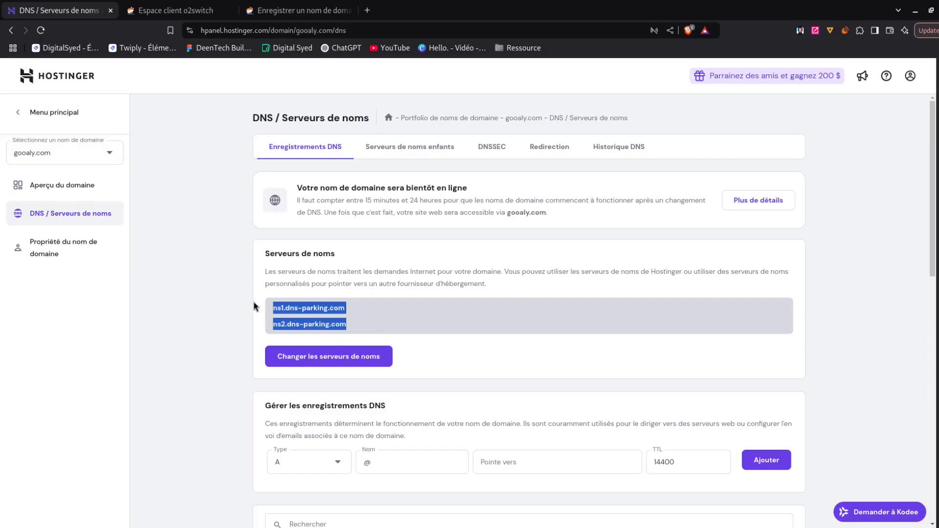
Start changing the name servers of gooaly.com, choosing custom name servers instead of the recommended Hostinger ones
{"action": "left_click", "coordinate": [331, 361]}
{"action": "left_click", "coordinate": [328, 386]}
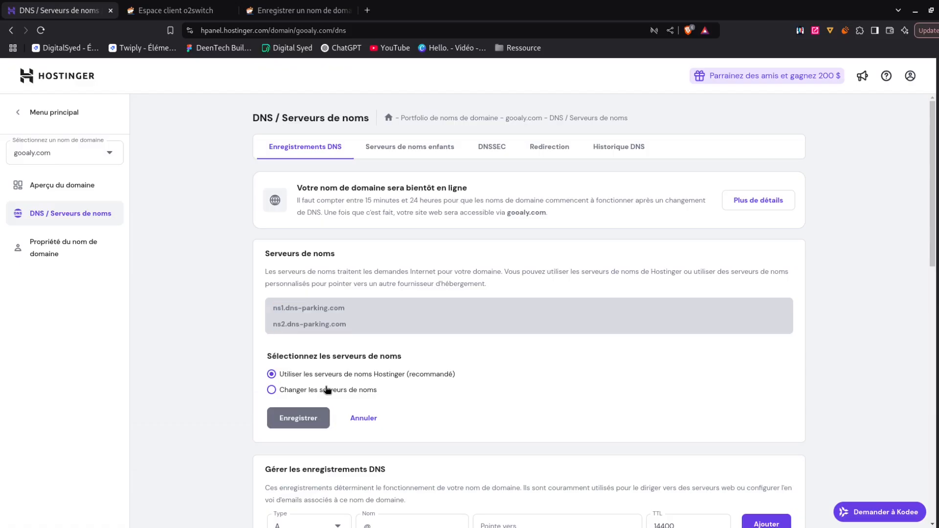
{"action": "scroll", "coordinate": [328, 390], "scroll_direction": "down", "scroll_amount": 1}
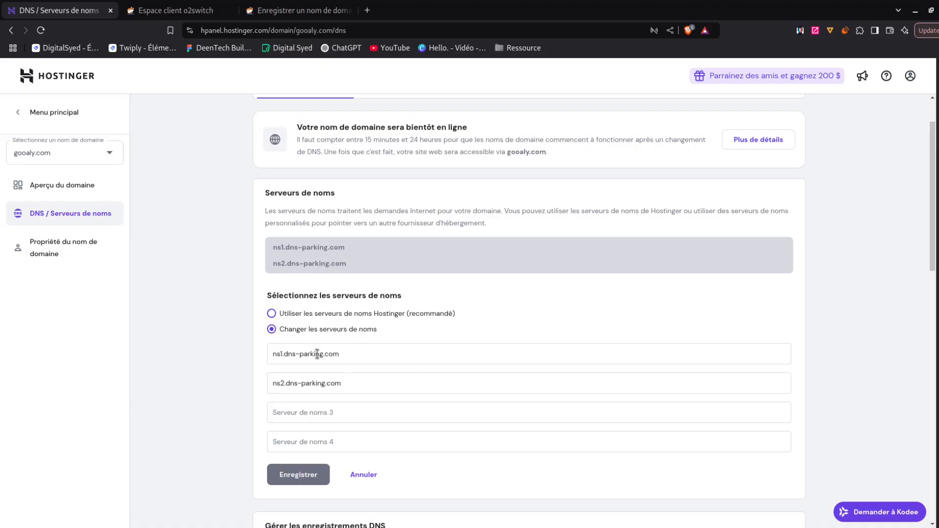
{"action": "left_click_drag", "start_coordinate": [361, 353], "coordinate": [239, 358]}
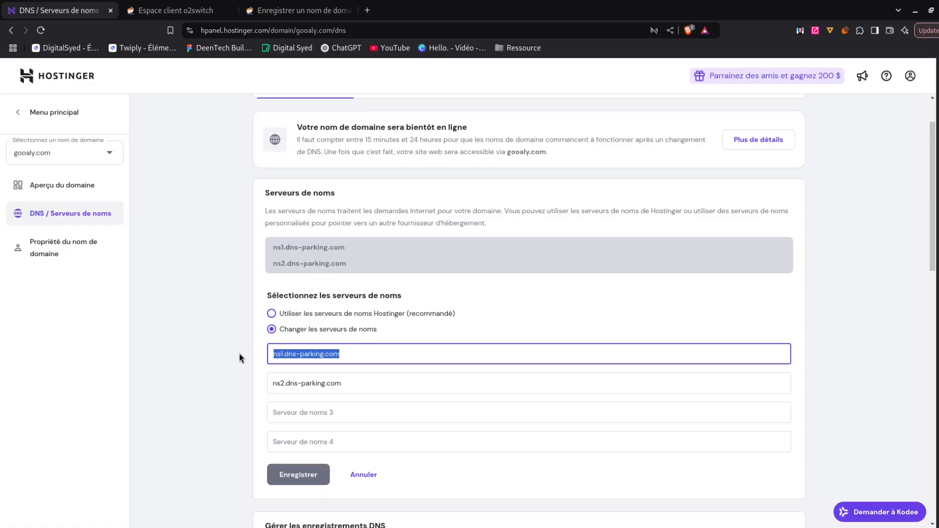
{"action": "left_click_drag", "start_coordinate": [360, 383], "coordinate": [187, 354]}
{"action": "left_click_drag", "start_coordinate": [355, 352], "coordinate": [215, 356]}
{"action": "left_click", "coordinate": [212, 351]}
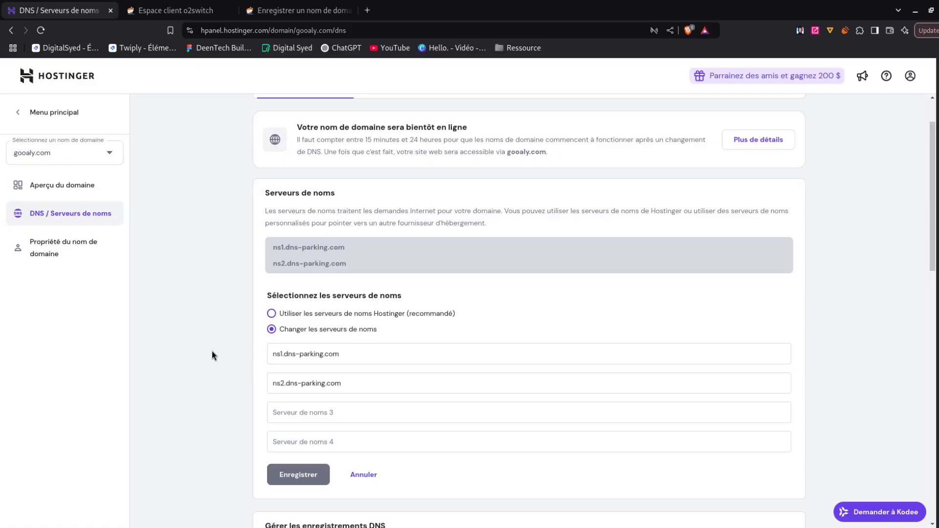
Switch to the o2switch client area and open the cPanel address of the Offre Unique Cloud service for hijrabusiness.com
{"action": "left_click", "coordinate": [155, 14]}
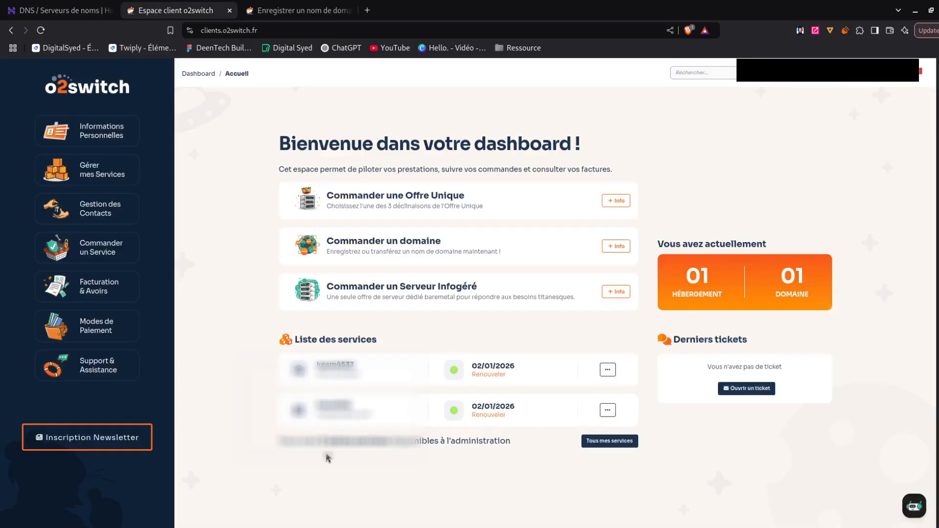
{"action": "left_click", "coordinate": [106, 181]}
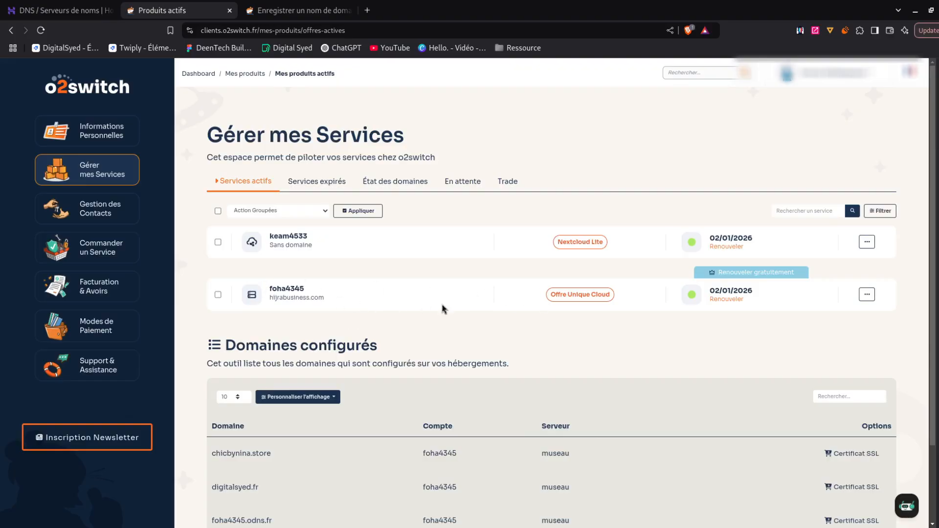
{"action": "left_click", "coordinate": [867, 295]}
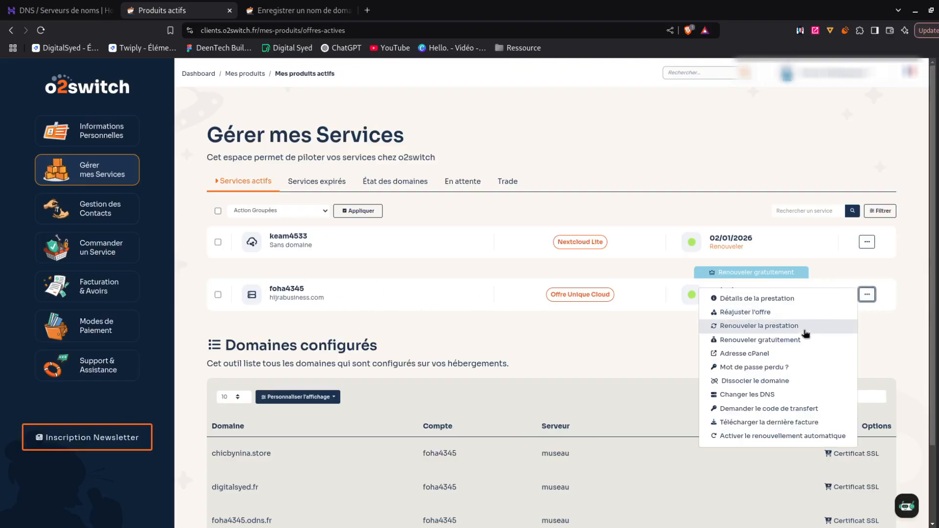
{"action": "left_click", "coordinate": [735, 357]}
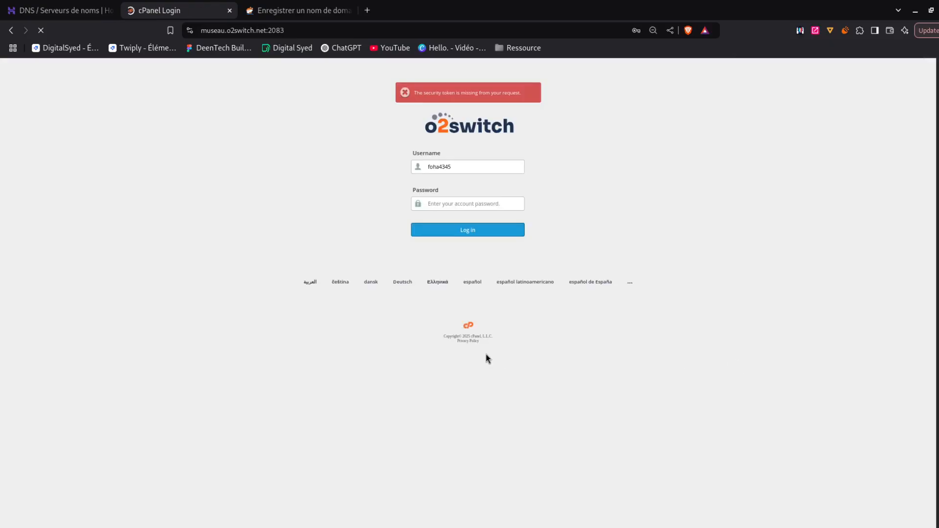
Fill in the saved account password and log in to cPanel
{"action": "left_click", "coordinate": [435, 204]}
{"action": "left_click", "coordinate": [513, 228]}
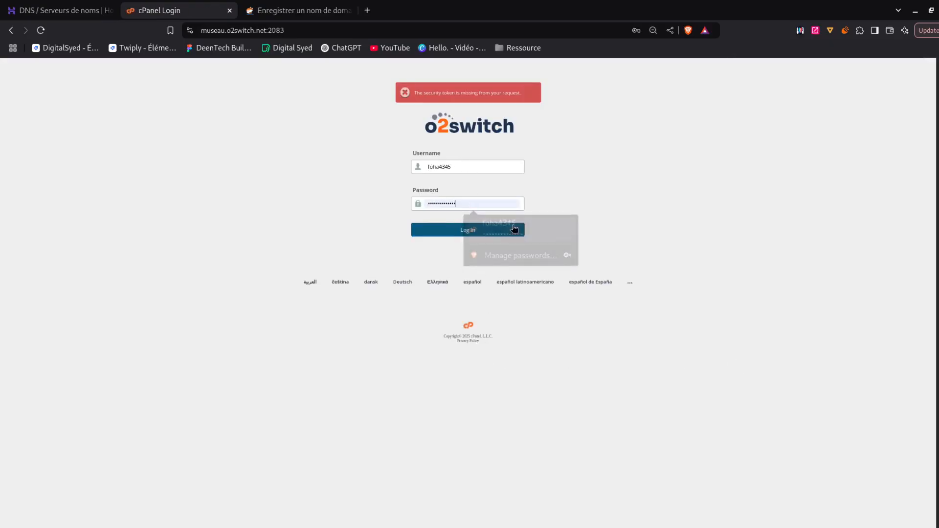
{"action": "left_click", "coordinate": [480, 231]}
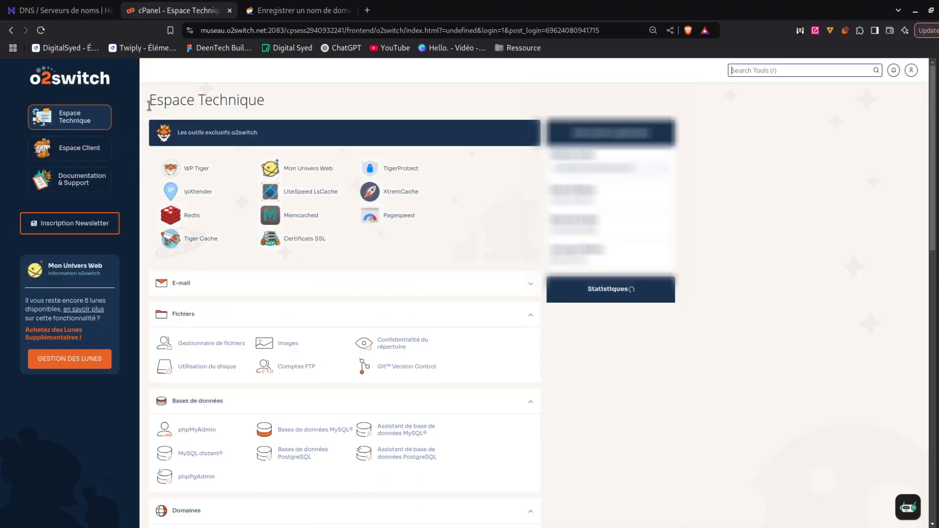
Open the configured domains page in cPanel and read the instructions for domain names registered with a third-party provider
{"action": "left_click_drag", "start_coordinate": [148, 101], "coordinate": [280, 103]}
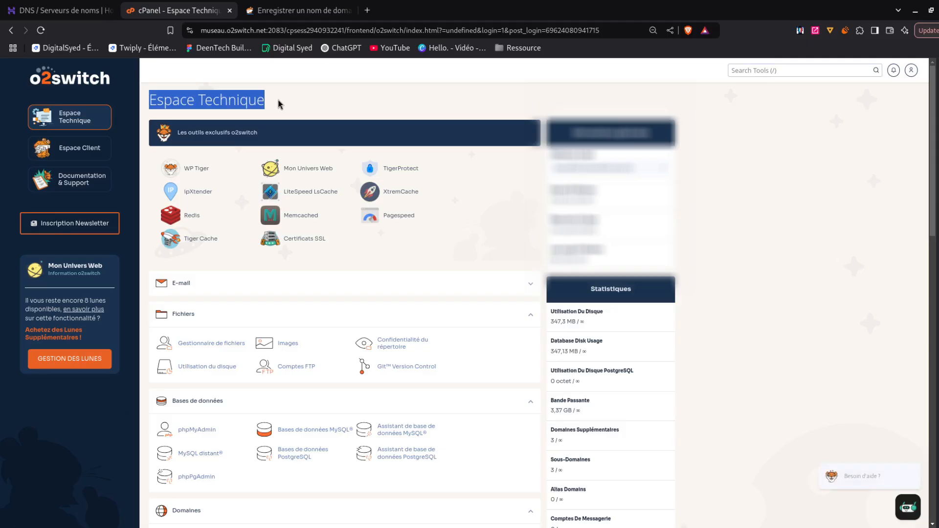
{"action": "left_click", "coordinate": [280, 105]}
{"action": "scroll", "coordinate": [329, 277], "scroll_direction": "down", "scroll_amount": 3}
{"action": "scroll", "coordinate": [329, 277], "scroll_direction": "down", "scroll_amount": 3}
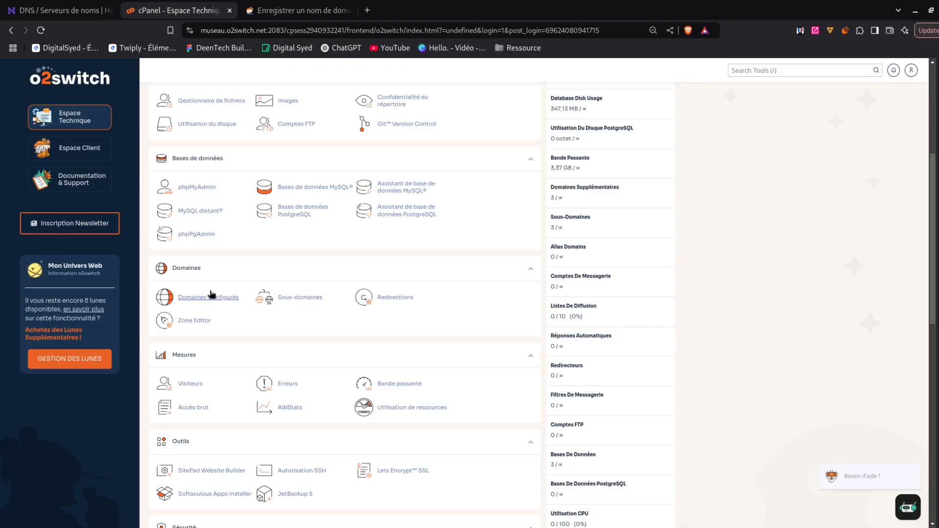
{"action": "left_click", "coordinate": [206, 297]}
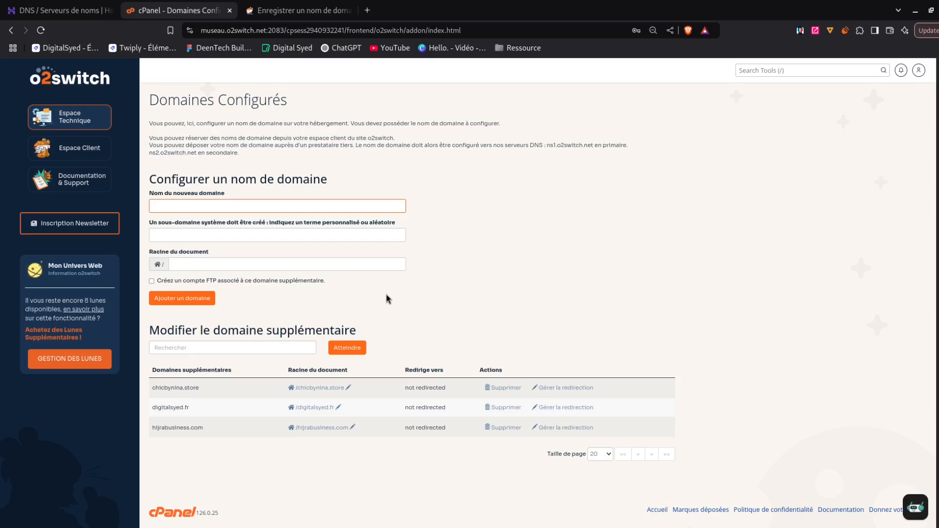
{"action": "left_click_drag", "start_coordinate": [149, 181], "coordinate": [372, 189]}
{"action": "left_click", "coordinate": [372, 188]}
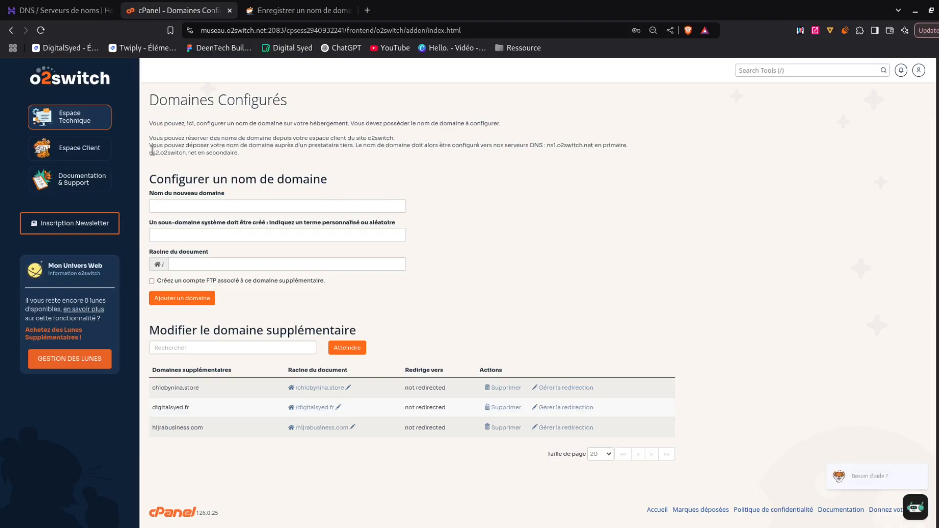
{"action": "left_click_drag", "start_coordinate": [151, 145], "coordinate": [277, 156]}
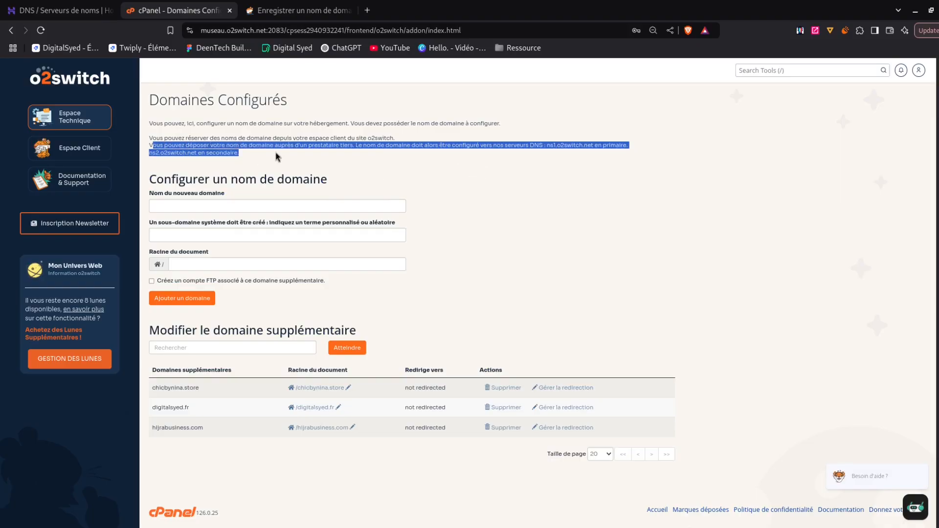
{"action": "left_click", "coordinate": [278, 156]}
{"action": "left_click_drag", "start_coordinate": [185, 145], "coordinate": [356, 146]}
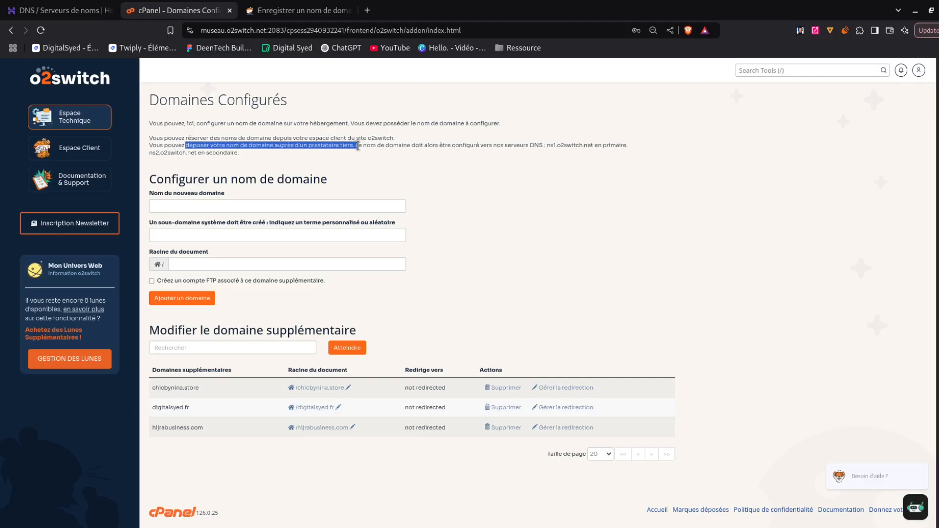
{"action": "left_click", "coordinate": [505, 176]}
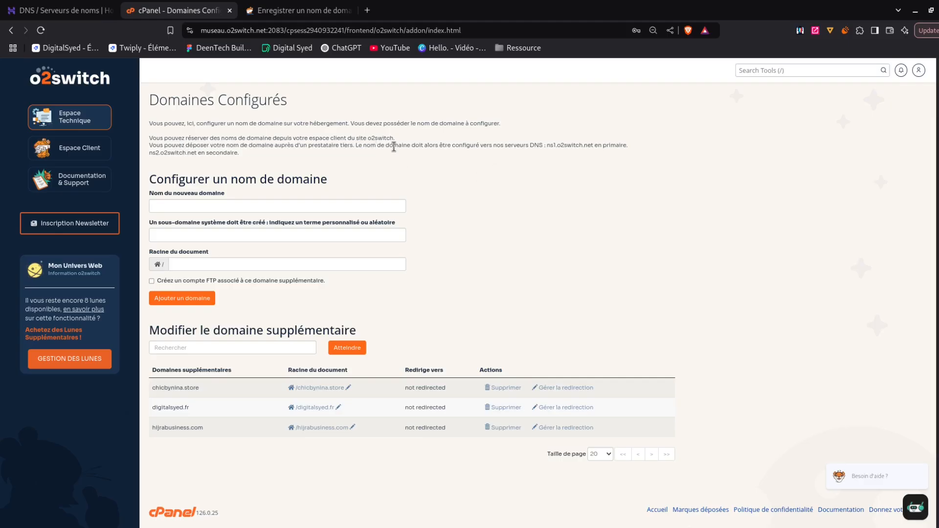
Copy ns1.o2switch.net from the cPanel instructions and set it as the first name server of gooaly.com in Hostinger
{"action": "left_click_drag", "start_coordinate": [360, 145], "coordinate": [593, 146]}
{"action": "key", "text": "ctrl+c"}
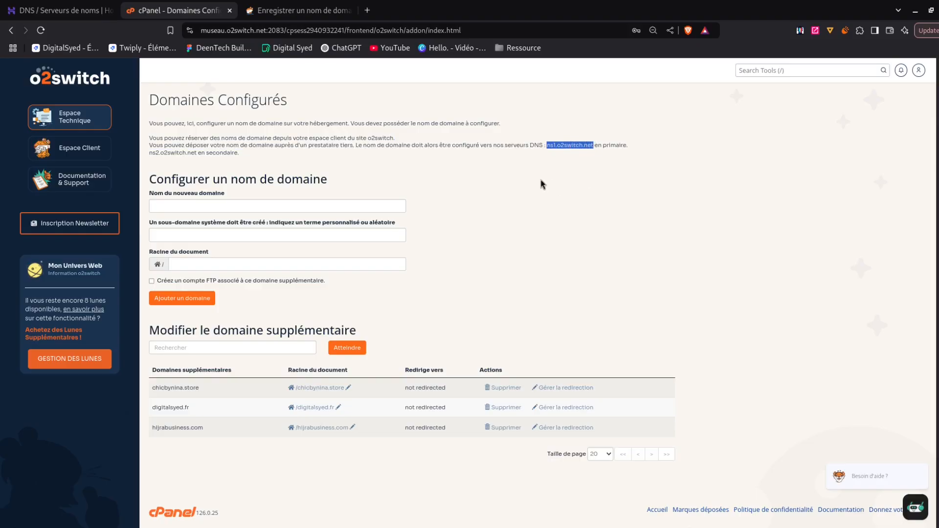
{"action": "left_click", "coordinate": [61, 10]}
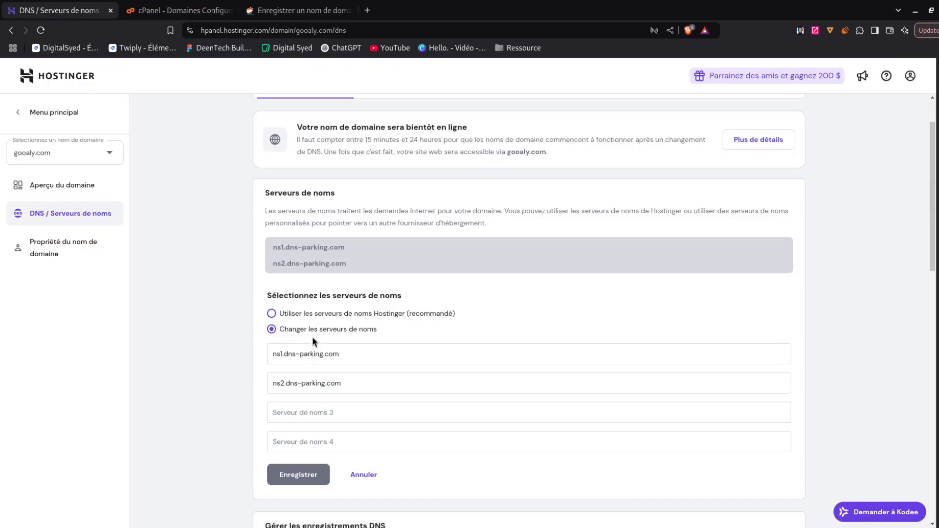
{"action": "triple_click", "coordinate": [320, 355]}
{"action": "key", "text": "ctrl+v"}
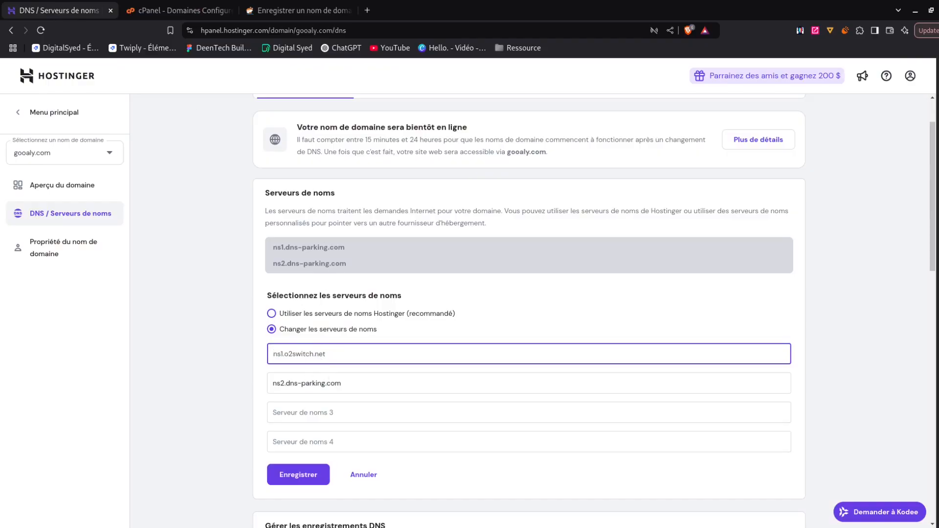
Copy ns2.o2switch.net from the cPanel instructions and set it as the second name server of gooaly.com in Hostinger, without a trailing space
{"action": "left_click", "coordinate": [177, 11]}
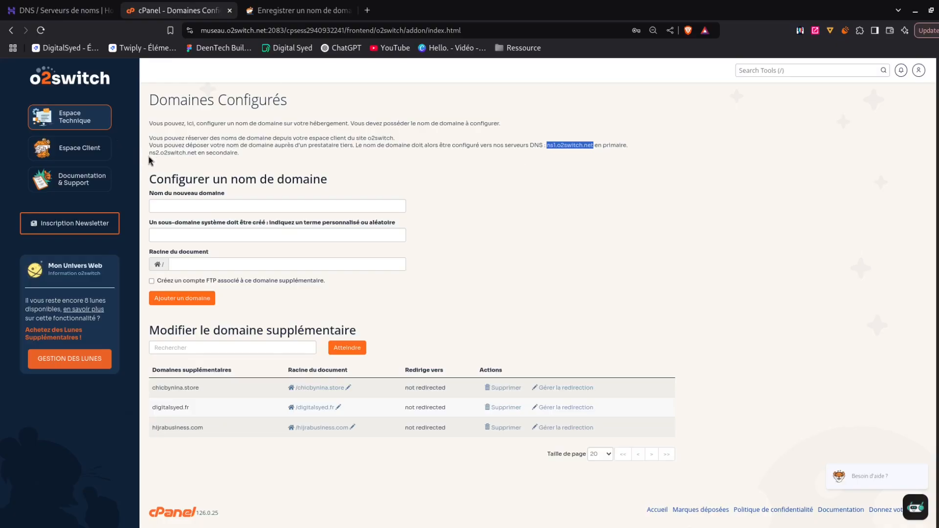
{"action": "left_click_drag", "start_coordinate": [149, 153], "coordinate": [196, 155]}
{"action": "key", "text": "ctrl+c"}
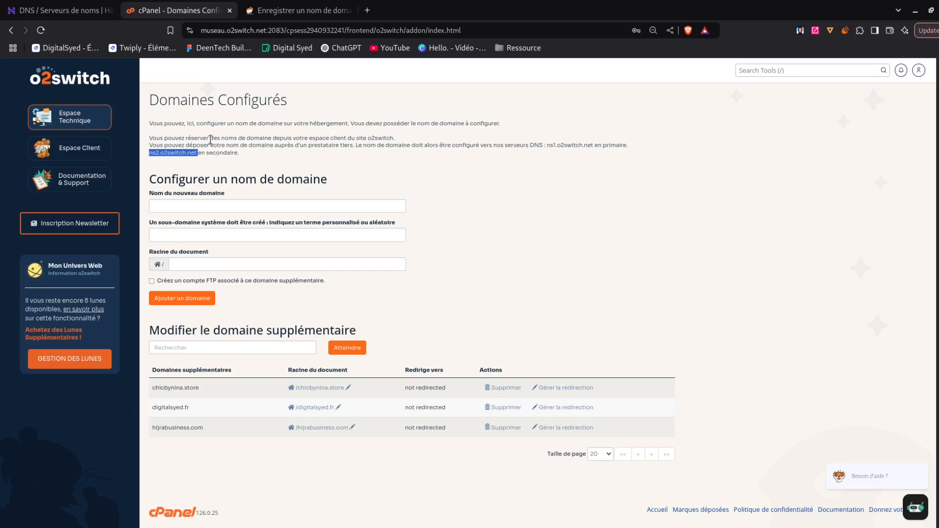
{"action": "left_click", "coordinate": [43, 13]}
{"action": "left_click", "coordinate": [333, 388]}
{"action": "key", "text": "ctrl+a"}
{"action": "key", "text": "ctrl+v"}
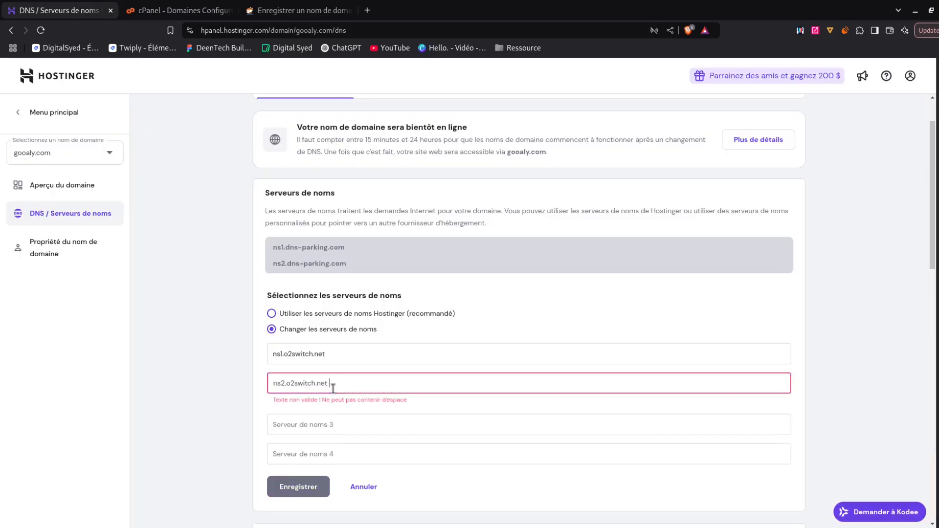
{"action": "key", "text": "BackSpace"}
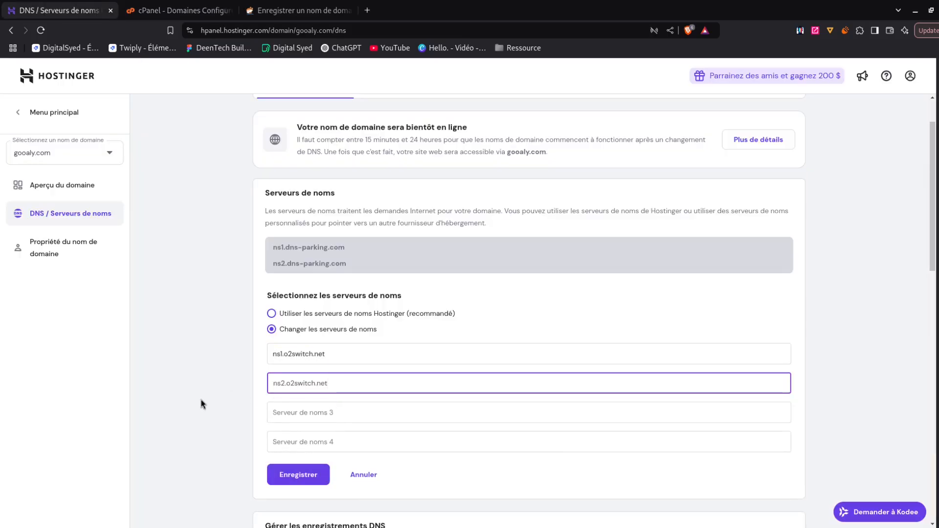
Save the new name servers of gooaly.com, acknowledging the risk to the domain's operation, and close the confirmation
{"action": "scroll", "coordinate": [368, 448], "scroll_direction": "down", "scroll_amount": 1}
{"action": "left_click", "coordinate": [326, 413]}
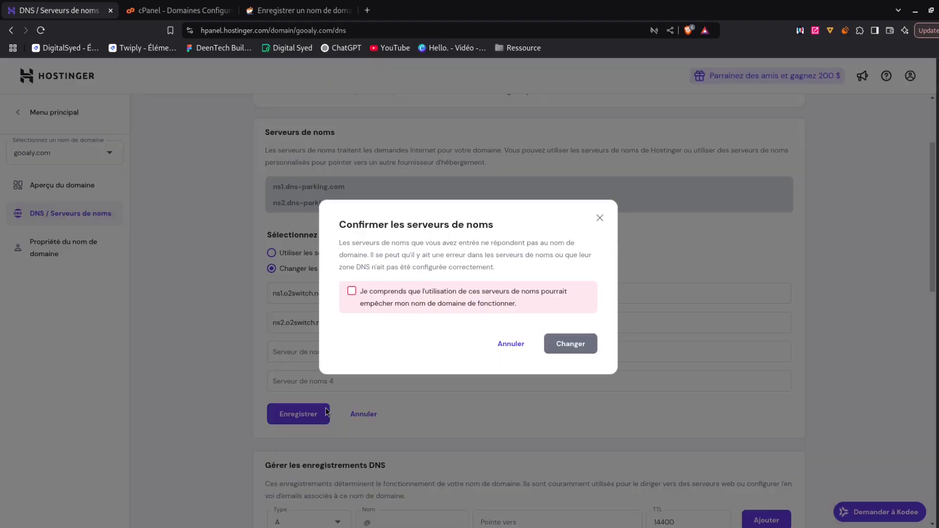
{"action": "left_click", "coordinate": [353, 292]}
{"action": "left_click", "coordinate": [568, 343]}
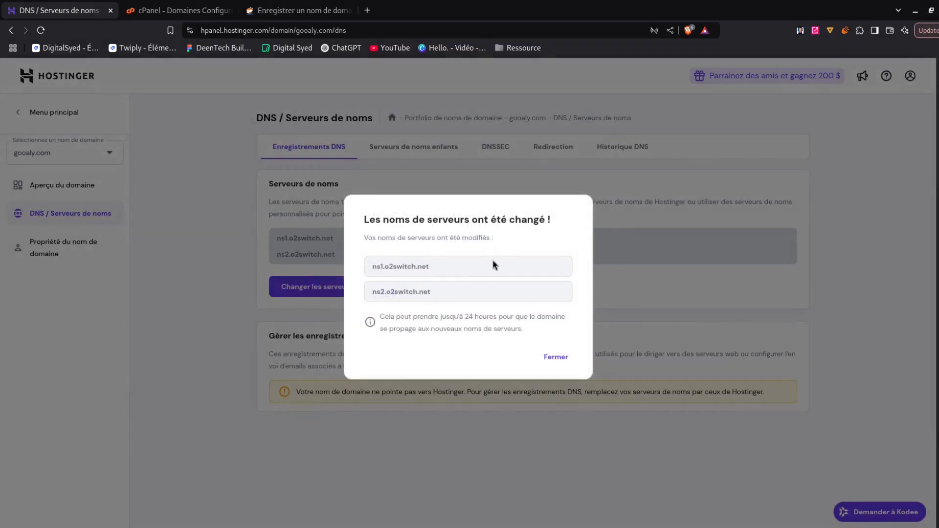
{"action": "left_click_drag", "start_coordinate": [364, 220], "coordinate": [599, 234]}
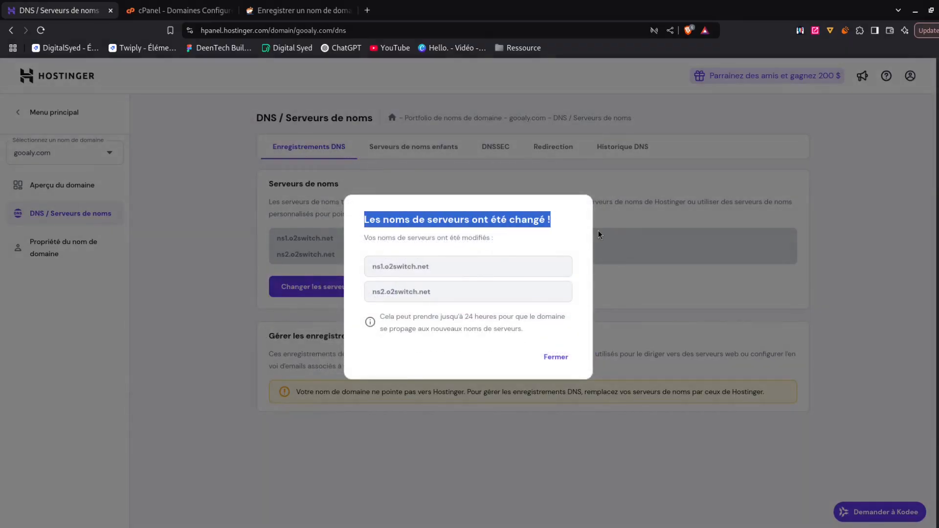
{"action": "left_click", "coordinate": [559, 359]}
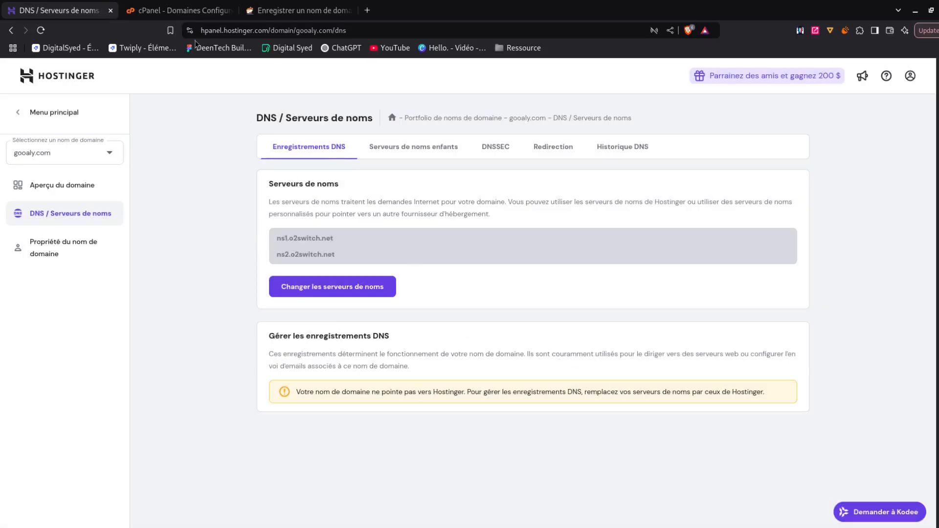
Add gooaly.com as a configured domain in the o2switch cPanel, keeping the auto-filled subdomain and document root
{"action": "left_click", "coordinate": [173, 11]}
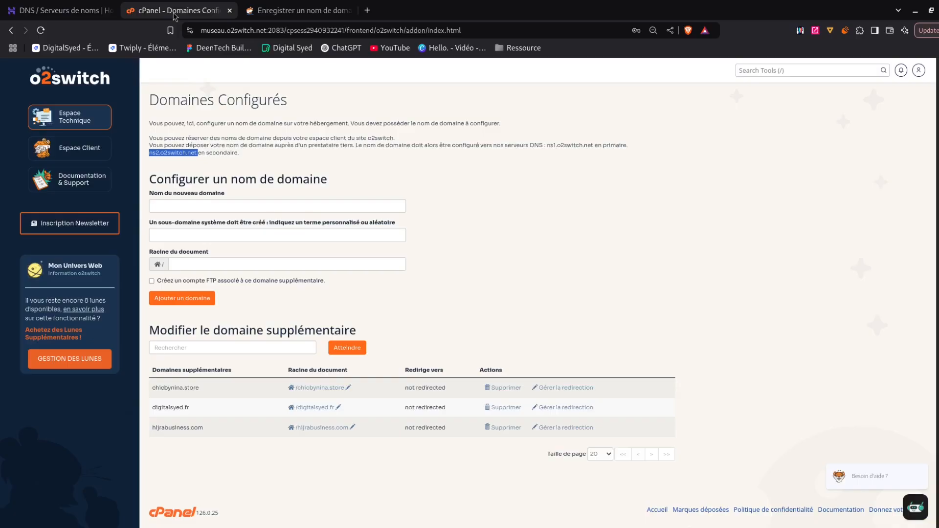
{"action": "left_click", "coordinate": [191, 207]}
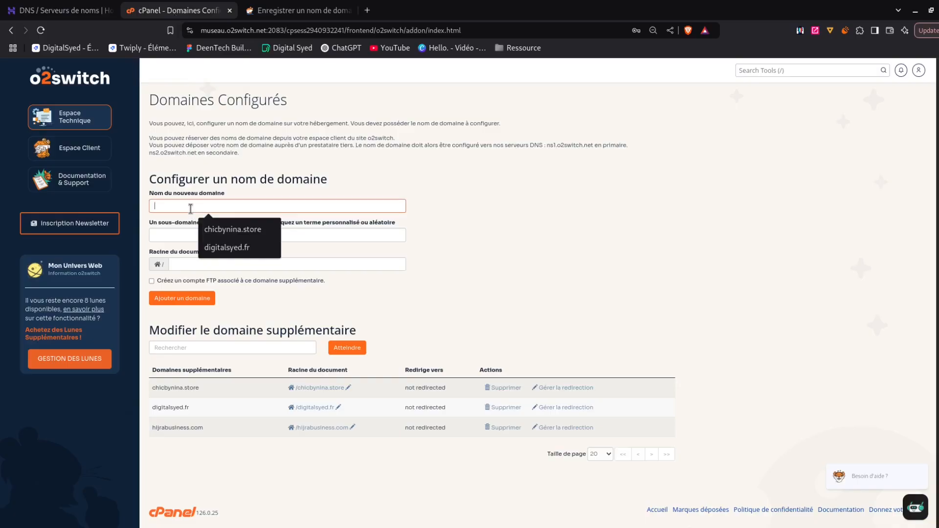
{"action": "type", "text": "gooaly"}
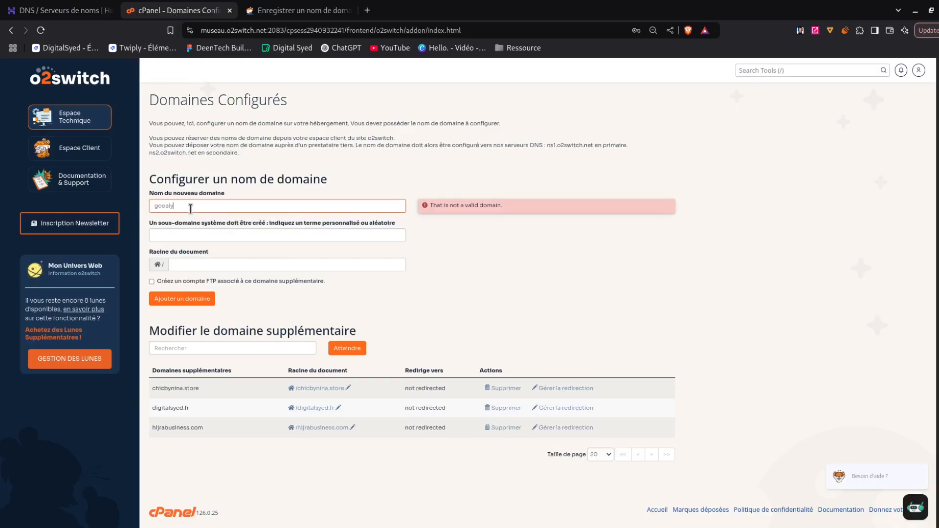
{"action": "type", "text": ".com"}
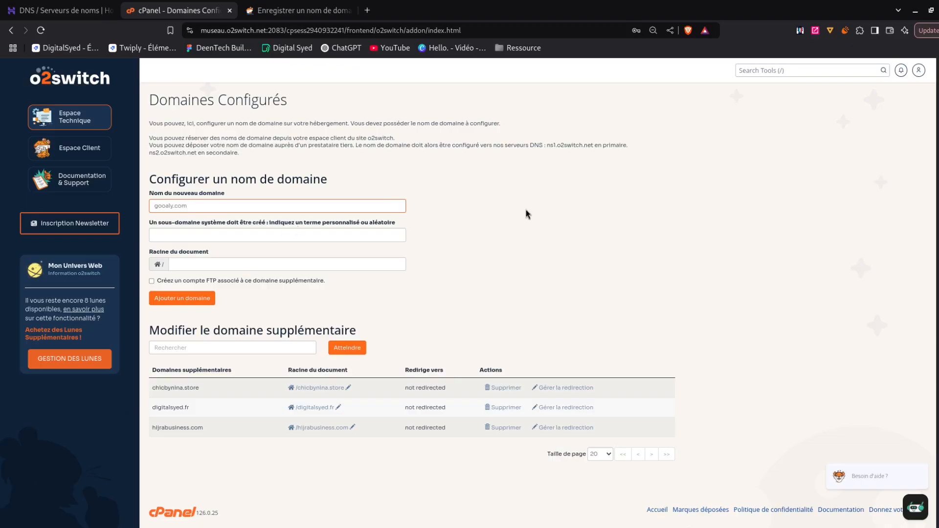
{"action": "left_click", "coordinate": [436, 217]}
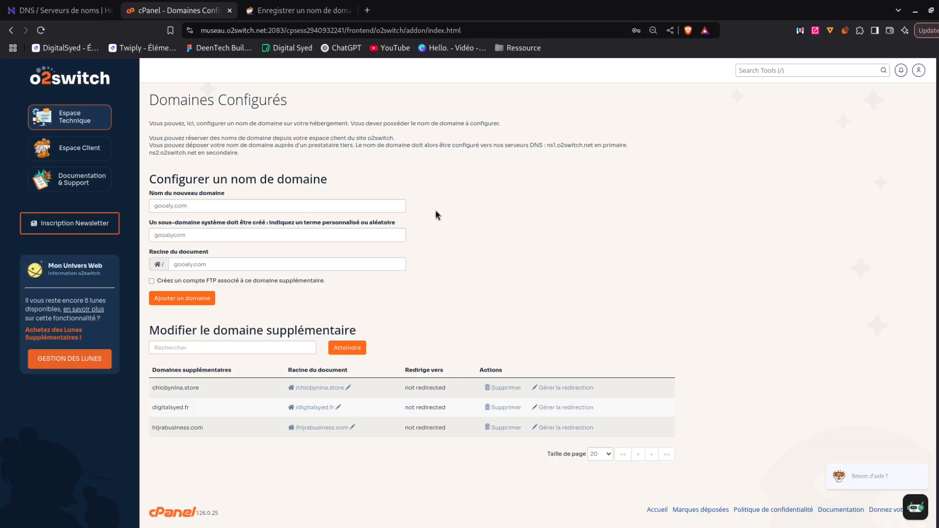
{"action": "left_click_drag", "start_coordinate": [151, 228], "coordinate": [408, 238]}
{"action": "left_click", "coordinate": [511, 252]}
{"action": "left_click", "coordinate": [205, 303]}
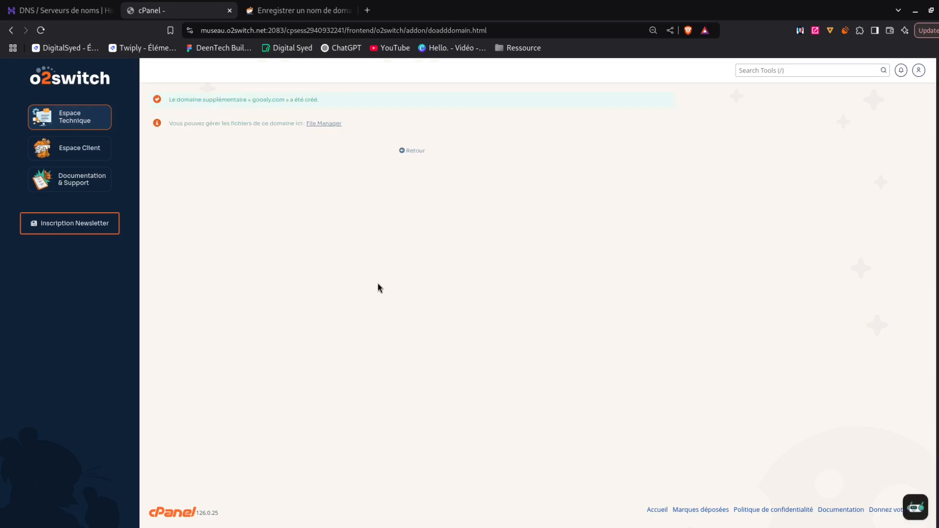
{"action": "left_click_drag", "start_coordinate": [171, 100], "coordinate": [385, 111]}
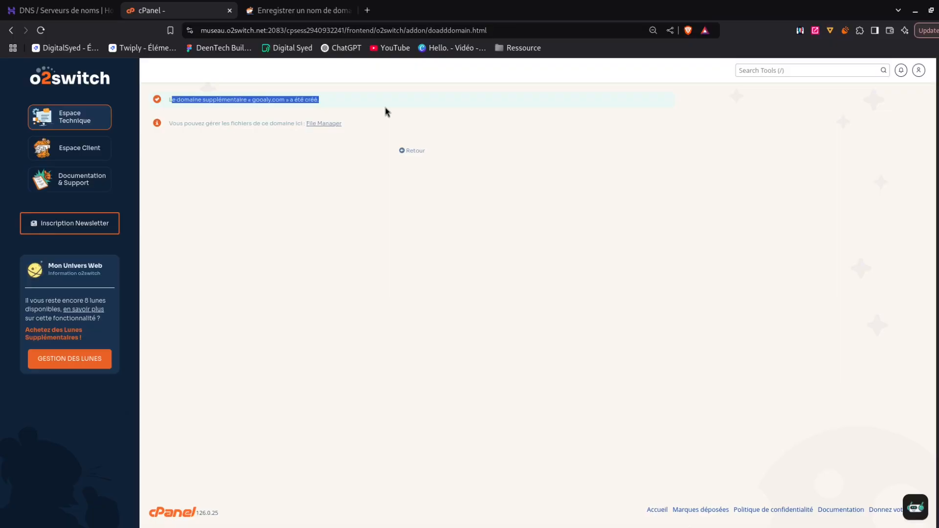
{"action": "left_click", "coordinate": [349, 178]}
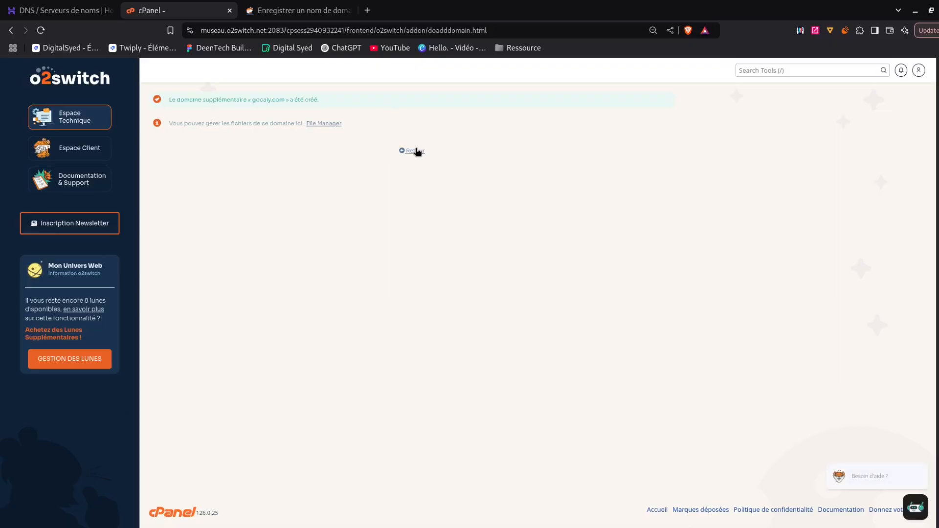
Open the WordPress installation form of Softaculous from the cPanel technical area
{"action": "left_click", "coordinate": [95, 121]}
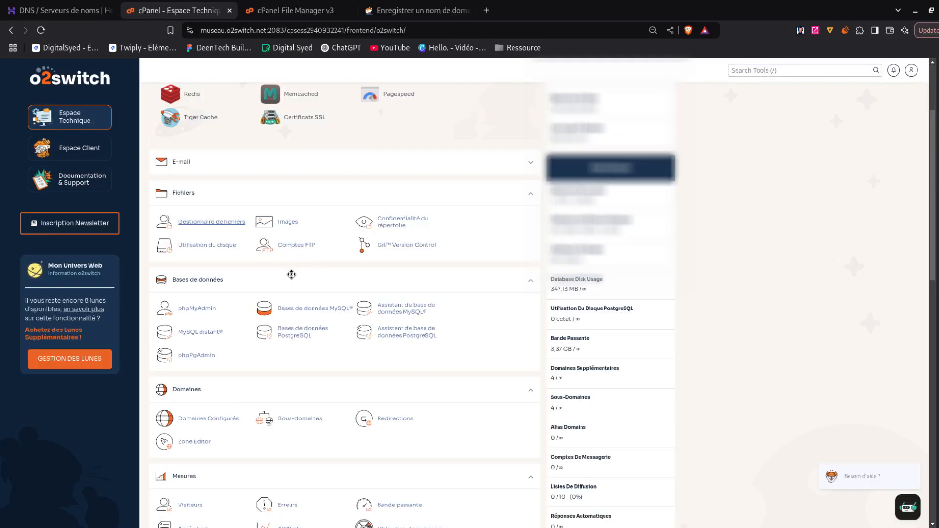
{"action": "scroll", "coordinate": [292, 279], "scroll_direction": "down", "scroll_amount": 11}
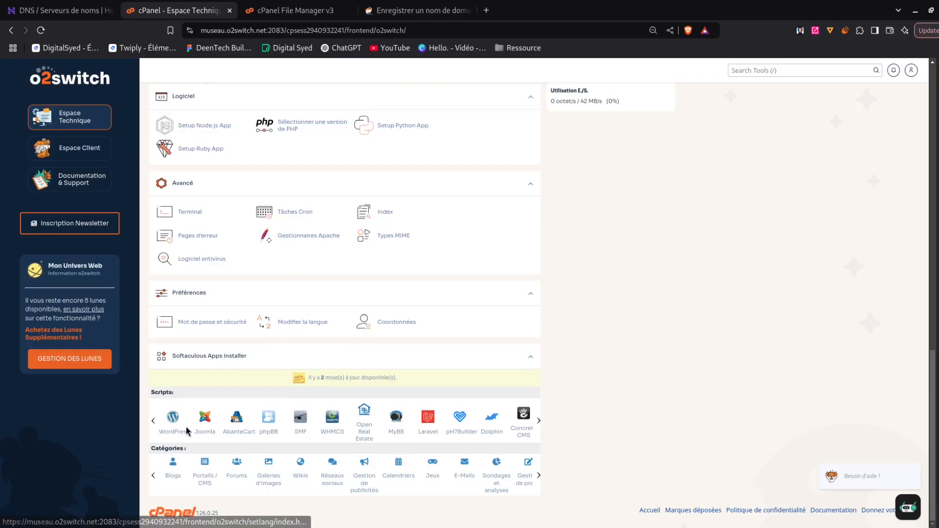
{"action": "left_click", "coordinate": [175, 436]}
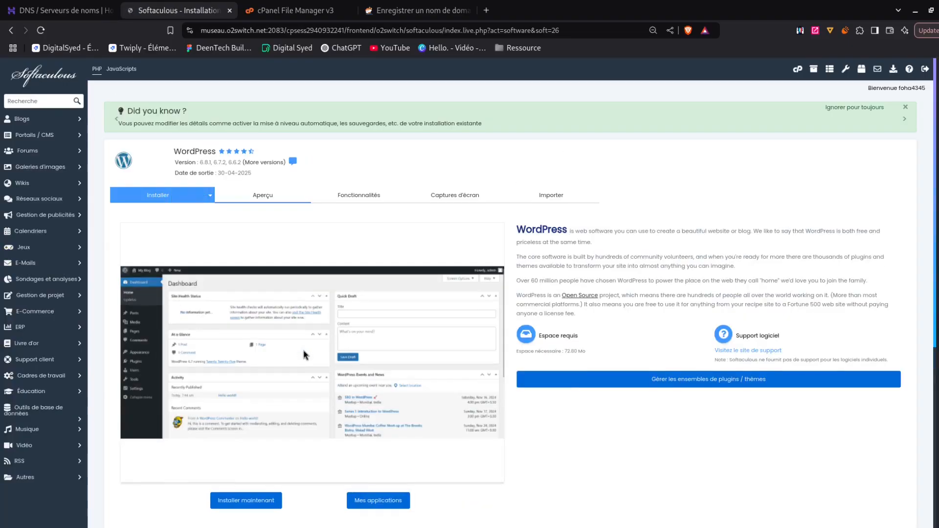
{"action": "left_click", "coordinate": [184, 196]}
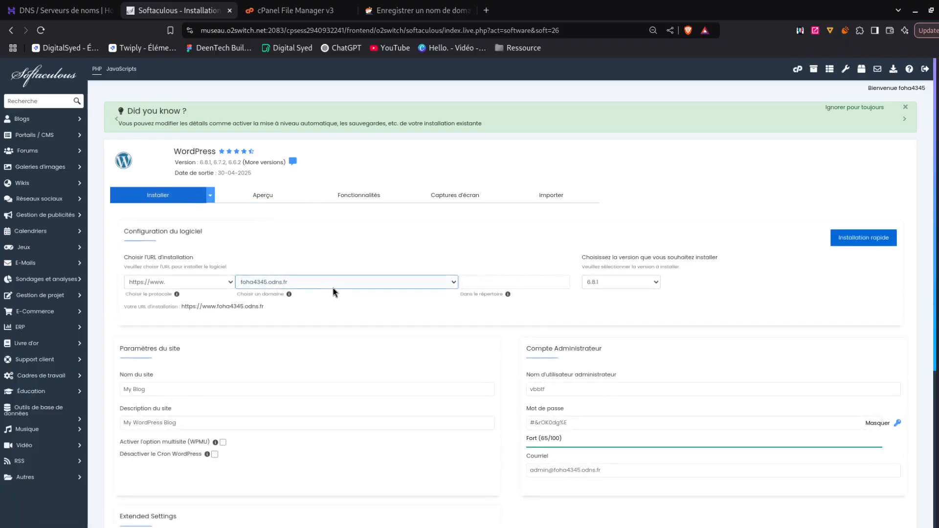
Choose gooaly.com as the WordPress installation domain and review the administrator account fields
{"action": "scroll", "coordinate": [332, 292], "scroll_direction": "down", "scroll_amount": 1}
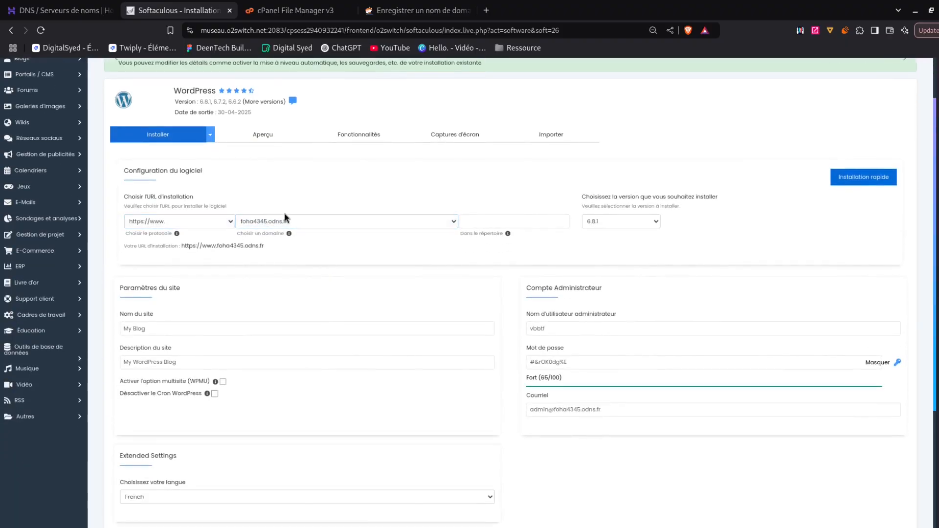
{"action": "left_click", "coordinate": [288, 220]}
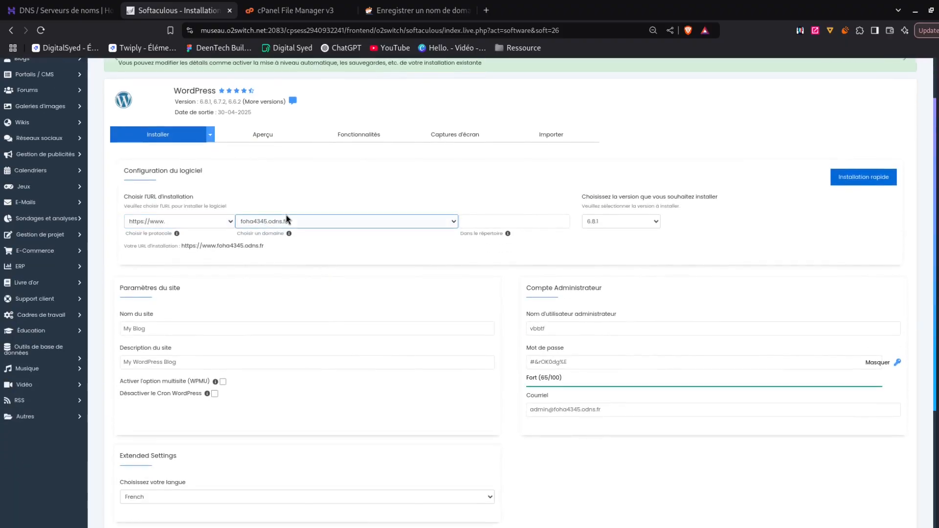
{"action": "left_click", "coordinate": [266, 318]}
{"action": "scroll", "coordinate": [273, 322], "scroll_direction": "down", "scroll_amount": 1}
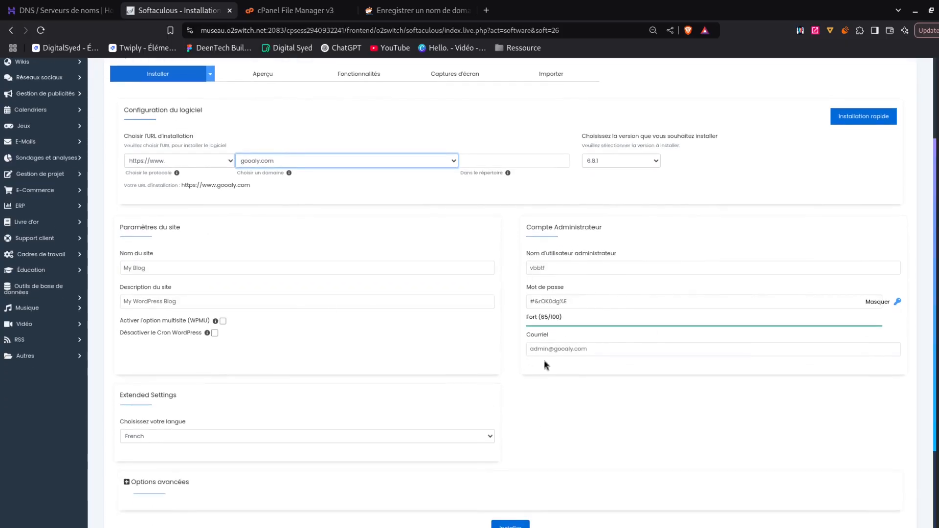
{"action": "left_click", "coordinate": [557, 268]}
{"action": "left_click", "coordinate": [589, 302]}
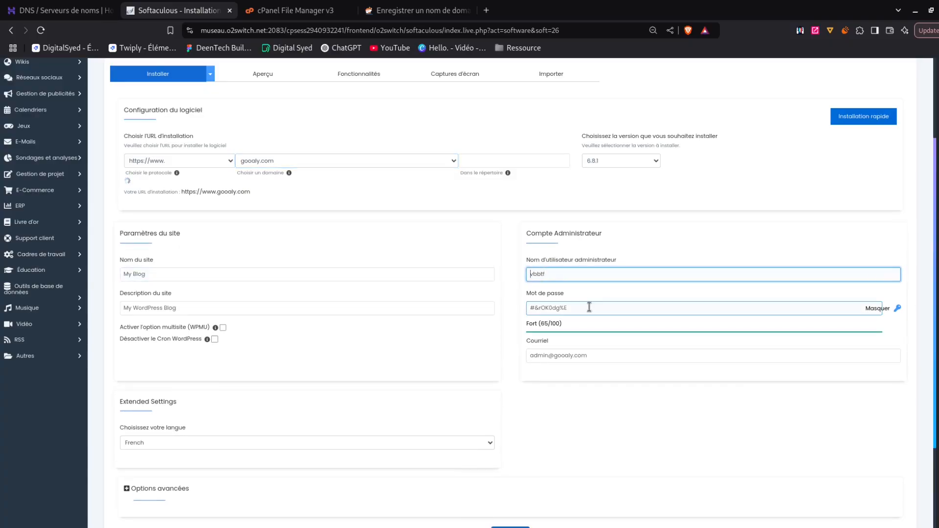
{"action": "left_click", "coordinate": [465, 325]}
{"action": "scroll", "coordinate": [465, 325], "scroll_direction": "up", "scroll_amount": 1}
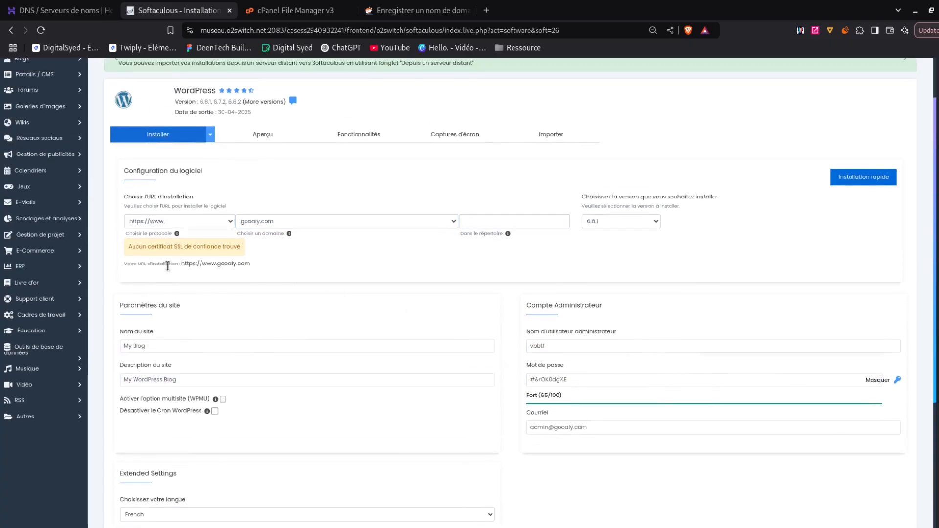
Switch the form to quick installation and install WordPress on gooaly.com with the prefilled settings
{"action": "left_click", "coordinate": [879, 178]}
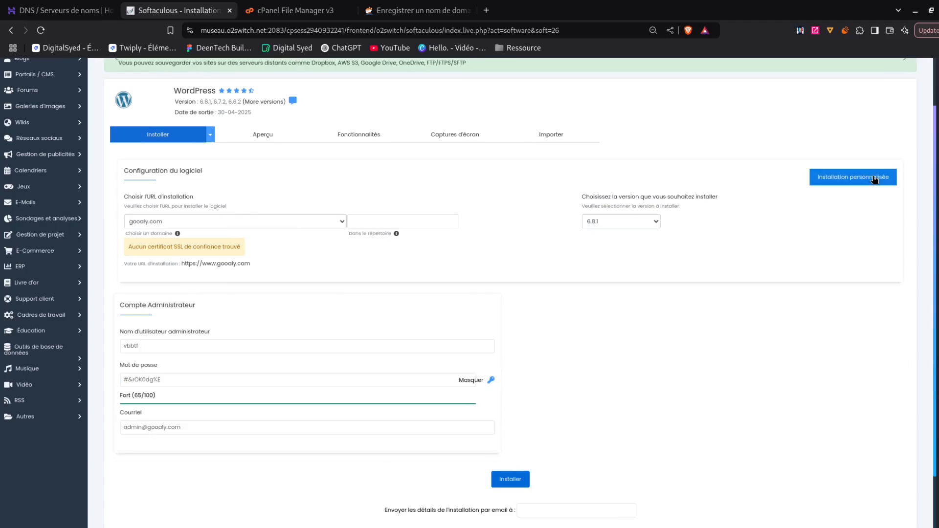
{"action": "scroll", "coordinate": [316, 345], "scroll_direction": "down", "scroll_amount": 1}
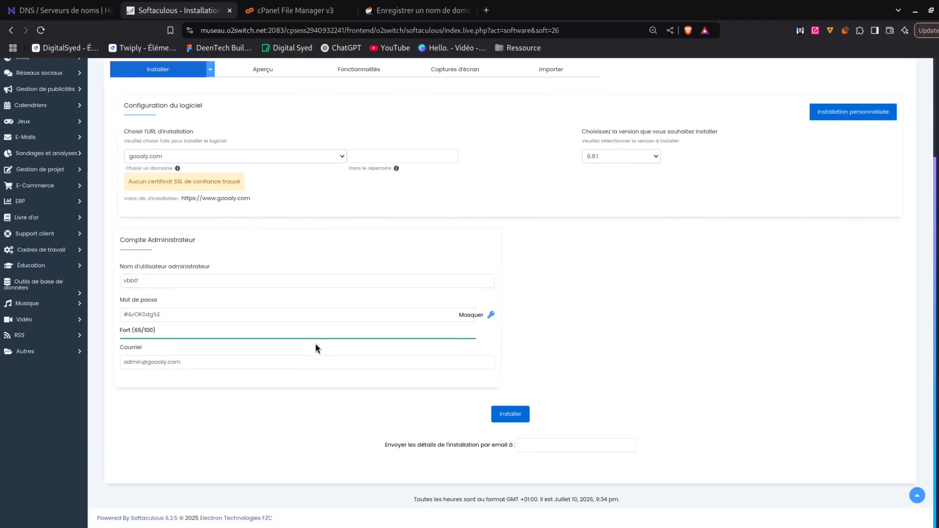
{"action": "left_click", "coordinate": [510, 414]}
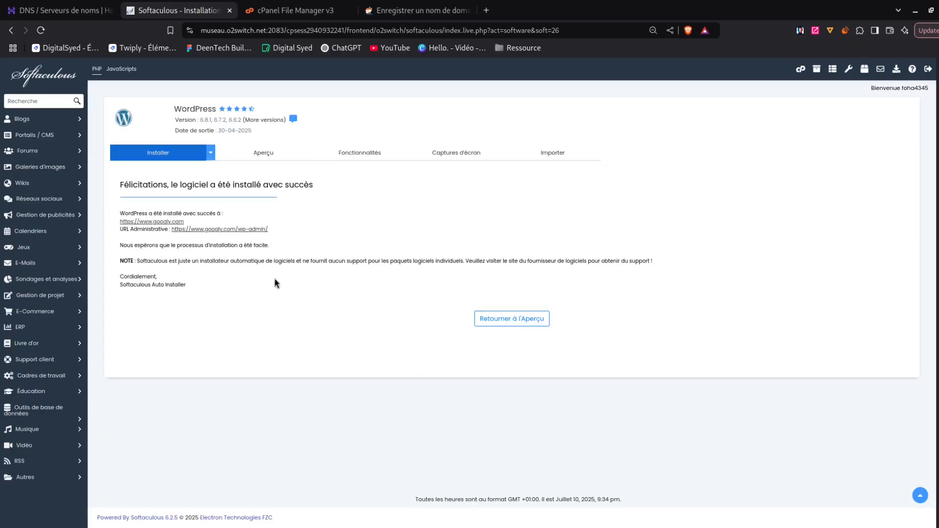
{"action": "left_click", "coordinate": [173, 223]}
{"action": "left_click", "coordinate": [398, 12]}
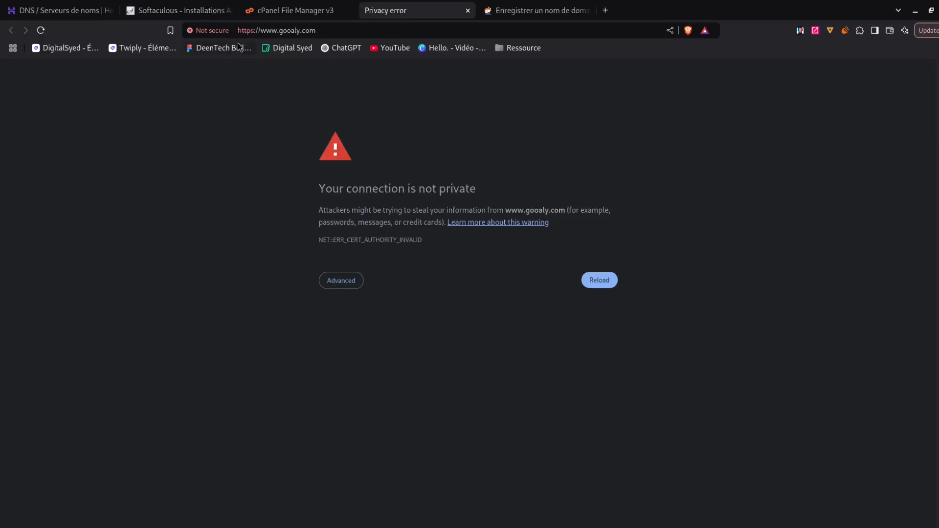
{"action": "left_click", "coordinate": [205, 31]}
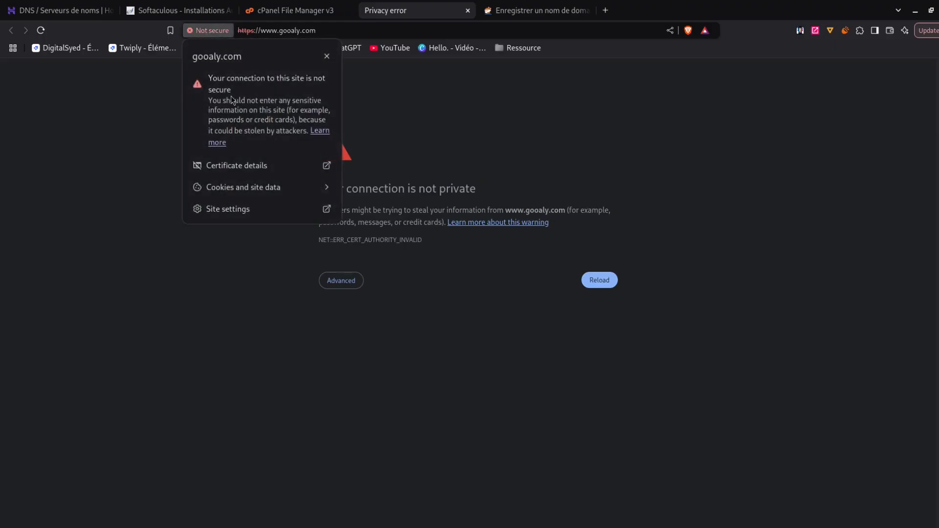
{"action": "left_click", "coordinate": [157, 143]}
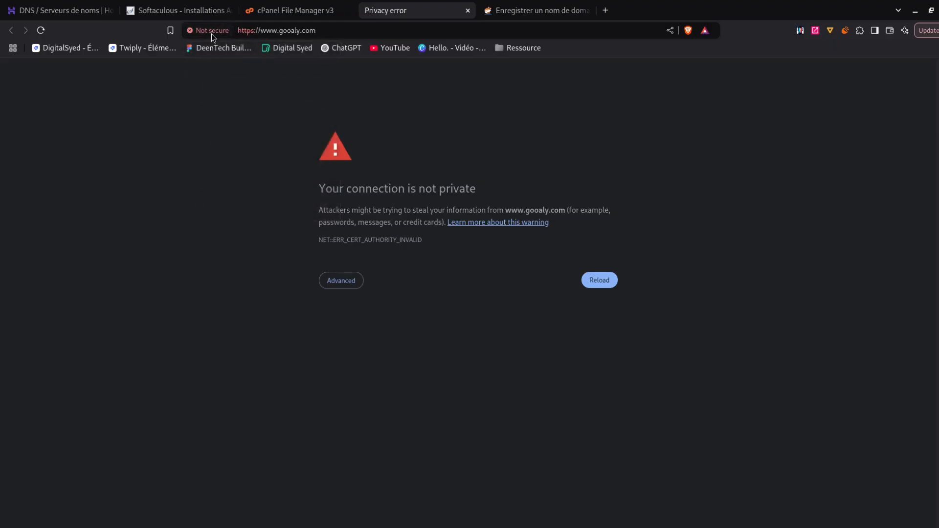
Return to the cPanel technical area and open the Let's Encrypt SSL page
{"action": "left_click", "coordinate": [297, 17]}
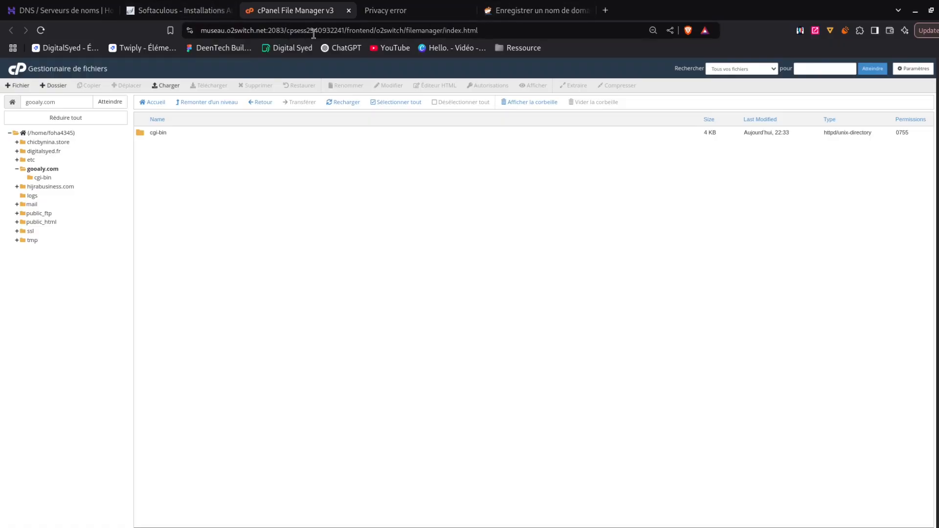
{"action": "left_click", "coordinate": [240, 28]}
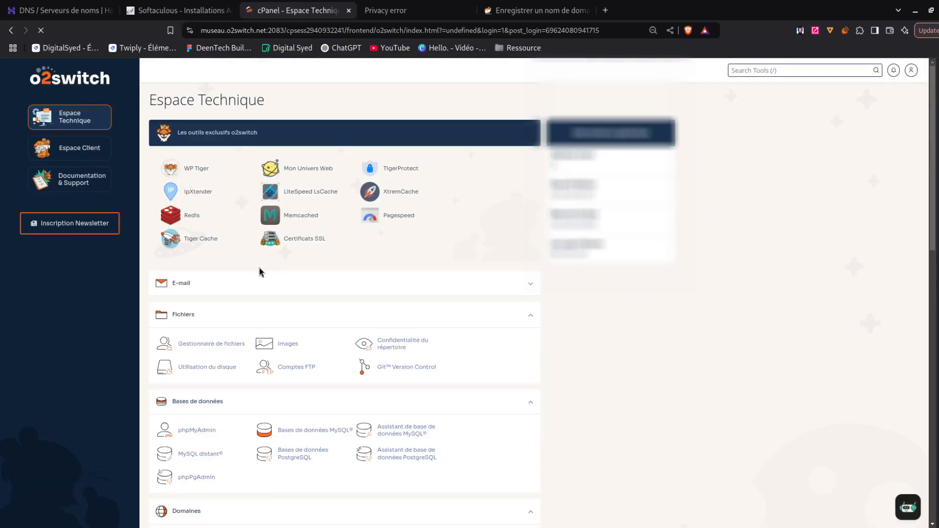
{"action": "middle_click", "coordinate": [270, 299]}
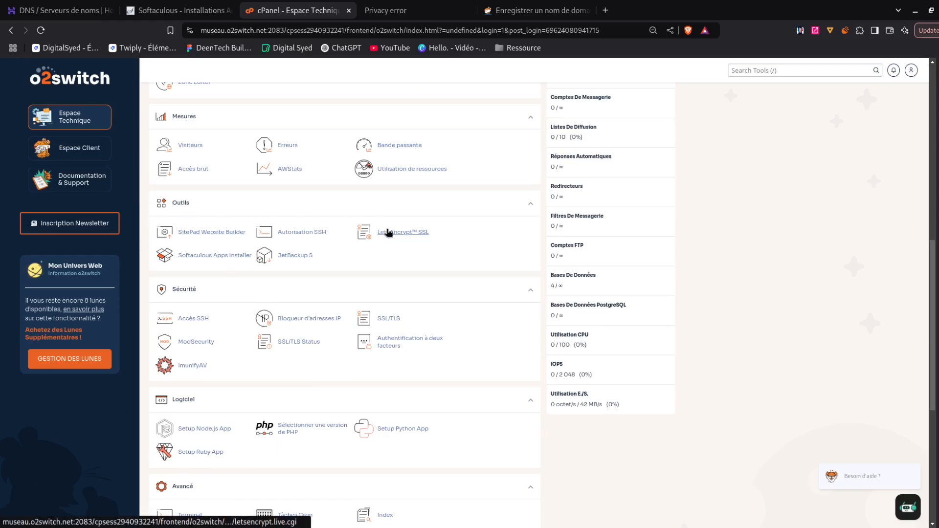
{"action": "left_click", "coordinate": [387, 232]}
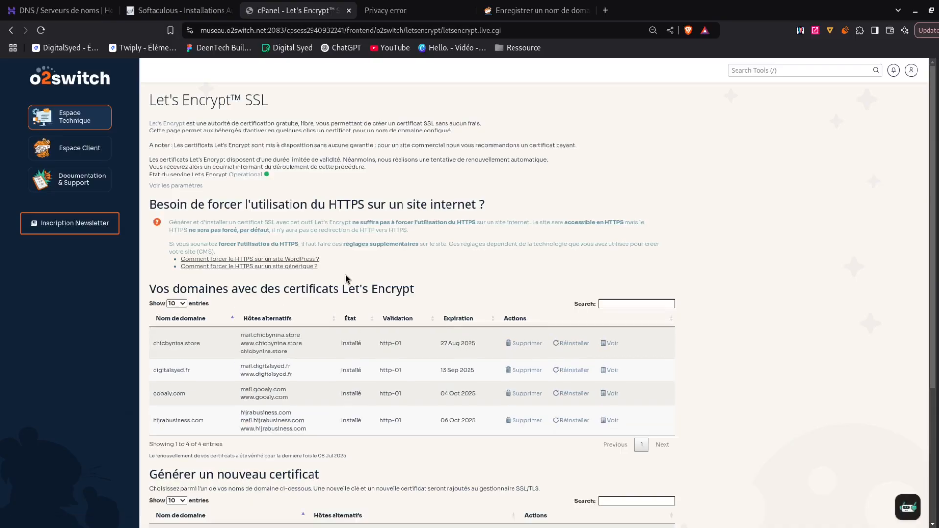
{"action": "scroll", "coordinate": [345, 279], "scroll_direction": "down", "scroll_amount": 4}
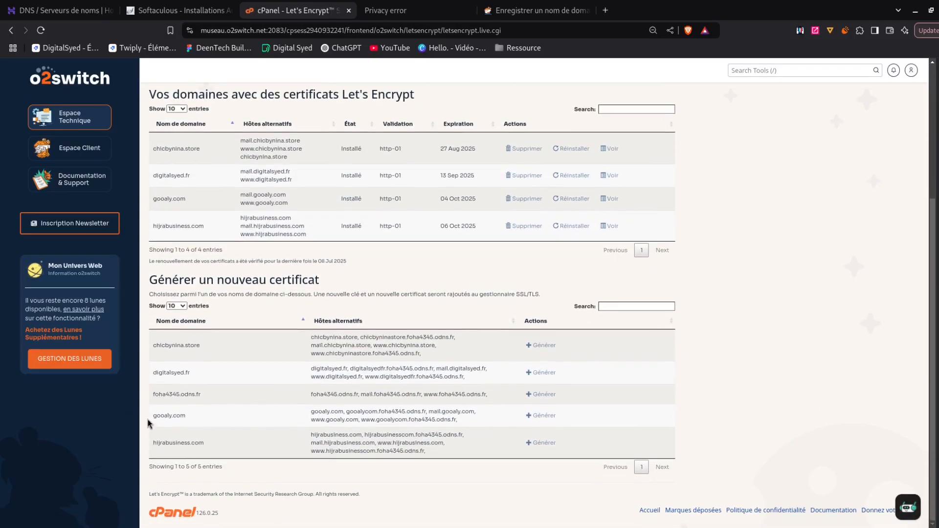
{"action": "left_click_drag", "start_coordinate": [148, 420], "coordinate": [216, 420]}
{"action": "left_click", "coordinate": [193, 419]}
{"action": "left_click_drag", "start_coordinate": [152, 414], "coordinate": [220, 420]}
{"action": "left_click", "coordinate": [533, 416]}
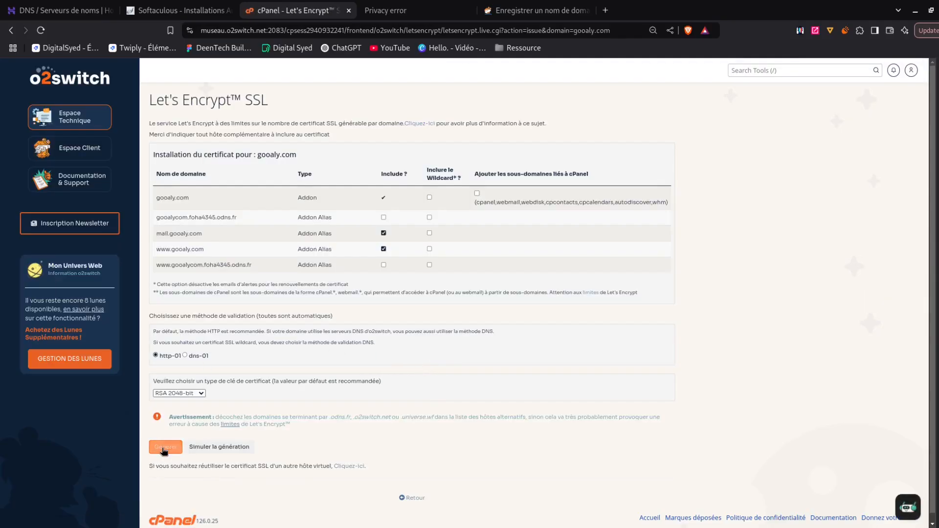
{"action": "left_click", "coordinate": [164, 448]}
{"action": "left_click_drag", "start_coordinate": [157, 131], "coordinate": [276, 133]}
{"action": "left_click", "coordinate": [302, 162]}
Return to the gooaly.com site and look over the WordPress home page from header to footer
{"action": "left_click", "coordinate": [385, 11]}
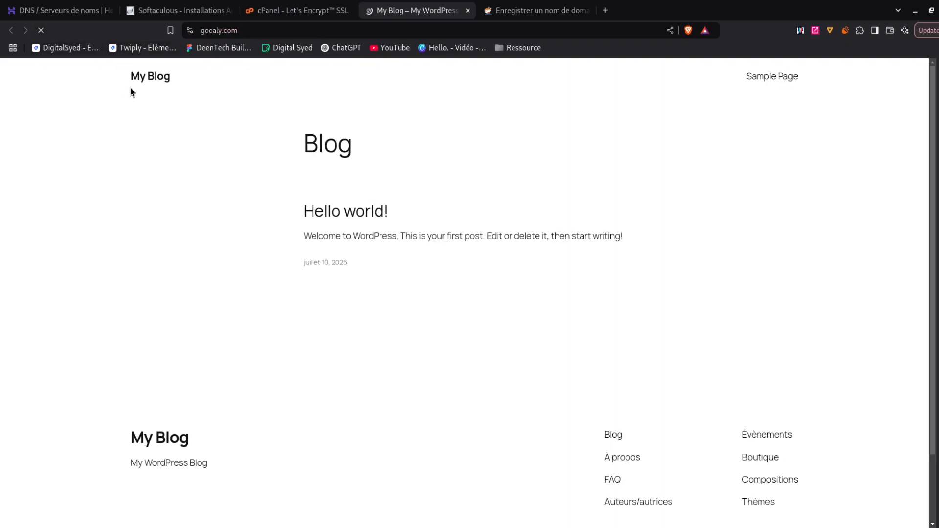
{"action": "left_click_drag", "start_coordinate": [109, 82], "coordinate": [830, 517]}
{"action": "left_click", "coordinate": [830, 515]}
{"action": "scroll", "coordinate": [579, 330], "scroll_direction": "up", "scroll_amount": 2}
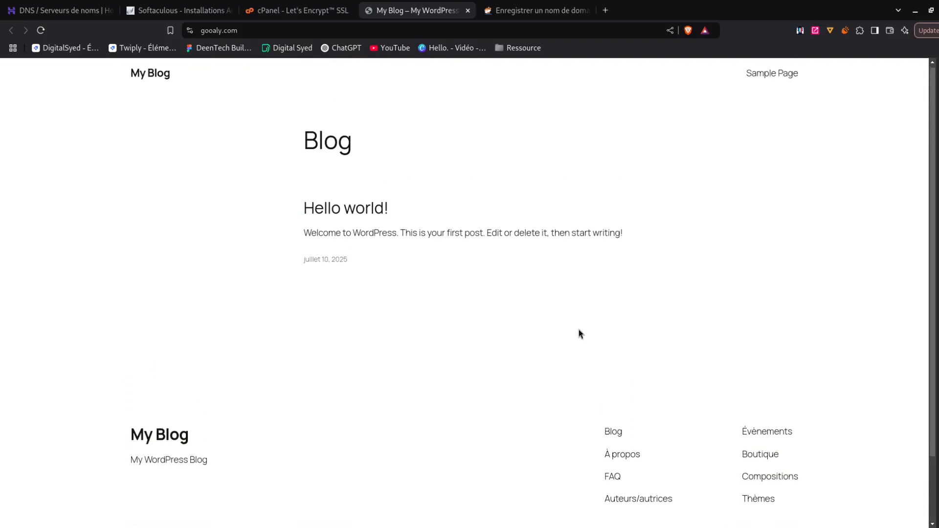
{"action": "left_click_drag", "start_coordinate": [112, 80], "coordinate": [799, 507]}
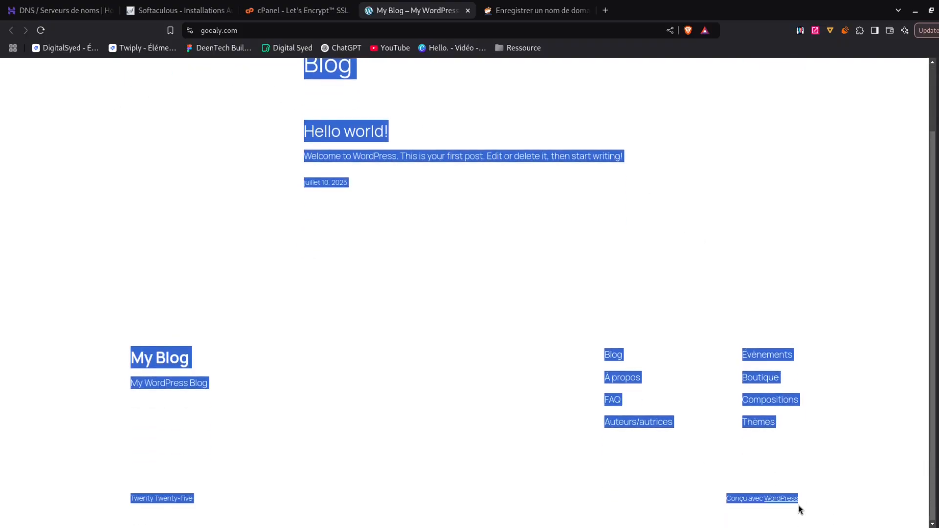
{"action": "left_click", "coordinate": [812, 503]}
{"action": "scroll", "coordinate": [235, 172], "scroll_direction": "up", "scroll_amount": 2}
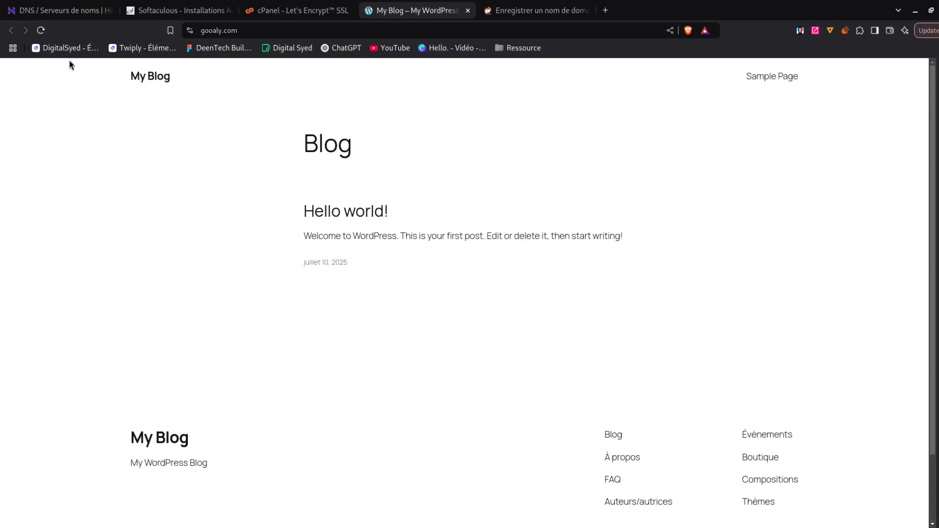
Go back to the Hostinger DNS / name servers page for gooaly.com and review it
{"action": "left_click", "coordinate": [63, 13]}
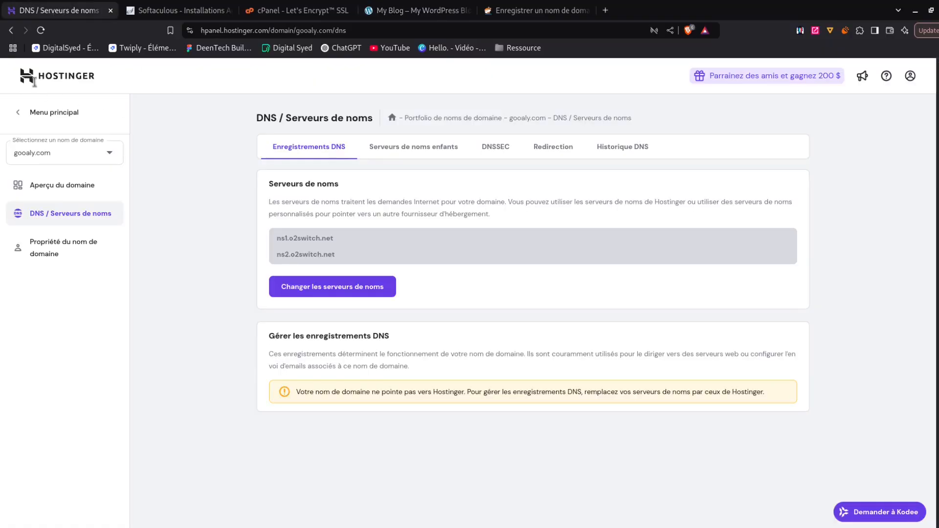
{"action": "left_click_drag", "start_coordinate": [109, 102], "coordinate": [225, 198]}
{"action": "left_click", "coordinate": [226, 198]}
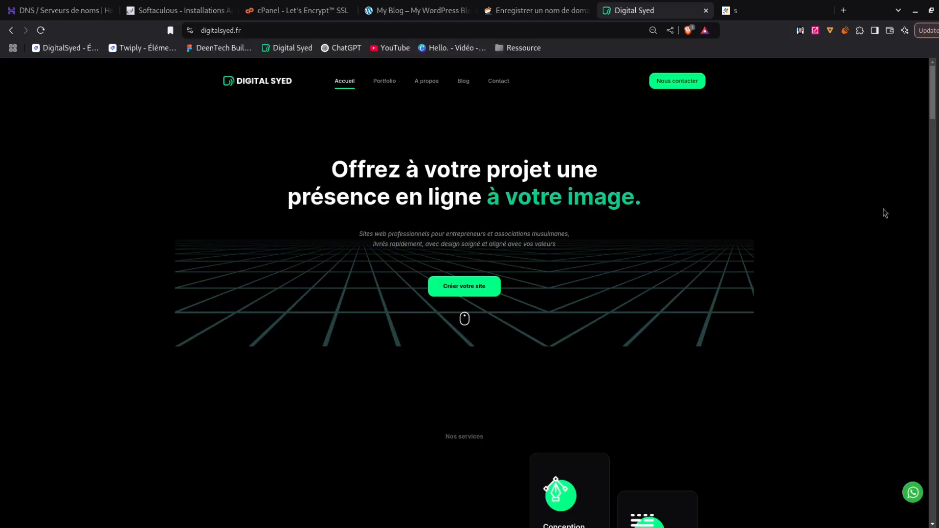
Examine the pricing section on digitalsyed.fr, covering the visual identity, showcase site and e-commerce packs
{"action": "left_click_drag", "start_coordinate": [932, 124], "coordinate": [935, 349]}
{"action": "scroll", "coordinate": [402, 315], "scroll_direction": "up", "scroll_amount": 2}
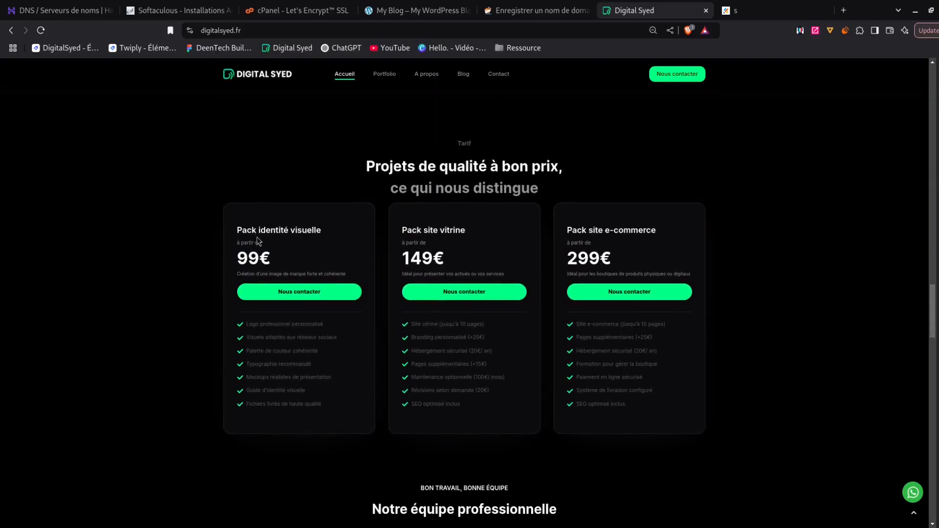
{"action": "left_click_drag", "start_coordinate": [257, 232], "coordinate": [330, 238]}
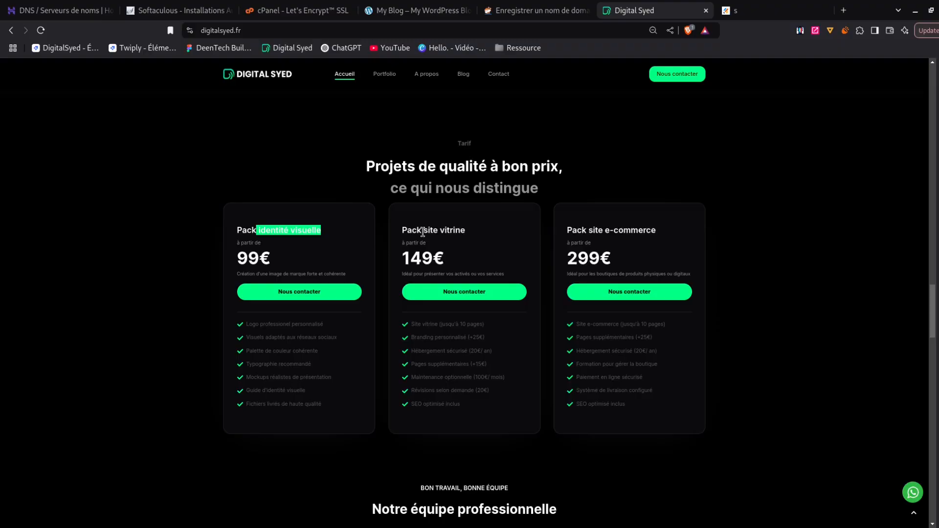
{"action": "left_click_drag", "start_coordinate": [423, 232], "coordinate": [487, 237]}
{"action": "left_click_drag", "start_coordinate": [597, 232], "coordinate": [704, 232]}
{"action": "left_click", "coordinate": [683, 249]}
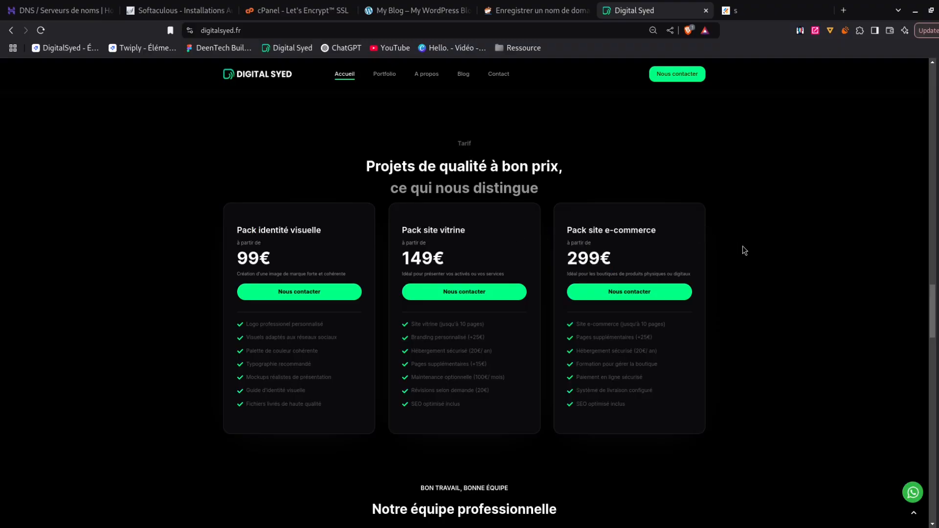
Review the FAQ, values and tools sections further down the digitalsyed.fr home page
{"action": "scroll", "coordinate": [742, 249], "scroll_direction": "down", "scroll_amount": 10}
{"action": "scroll", "coordinate": [278, 338], "scroll_direction": "down", "scroll_amount": 9}
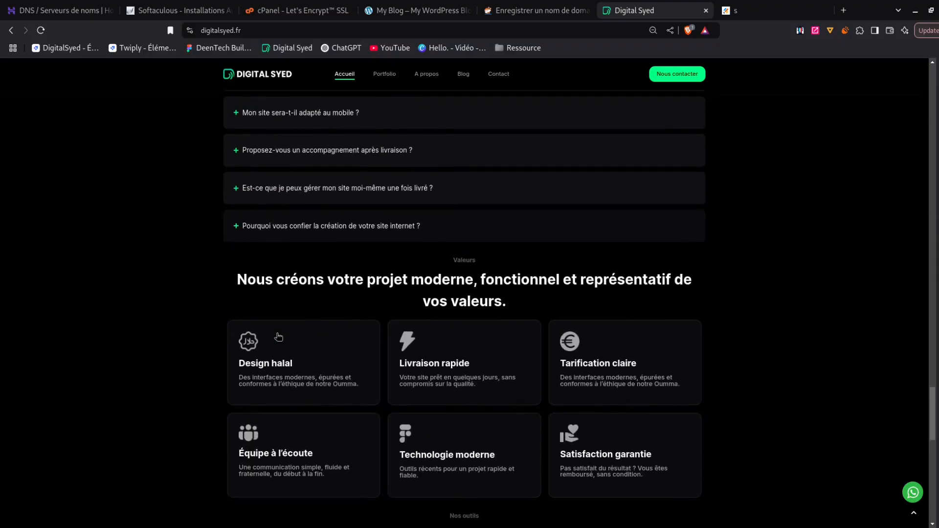
{"action": "scroll", "coordinate": [278, 338], "scroll_direction": "down", "scroll_amount": 3}
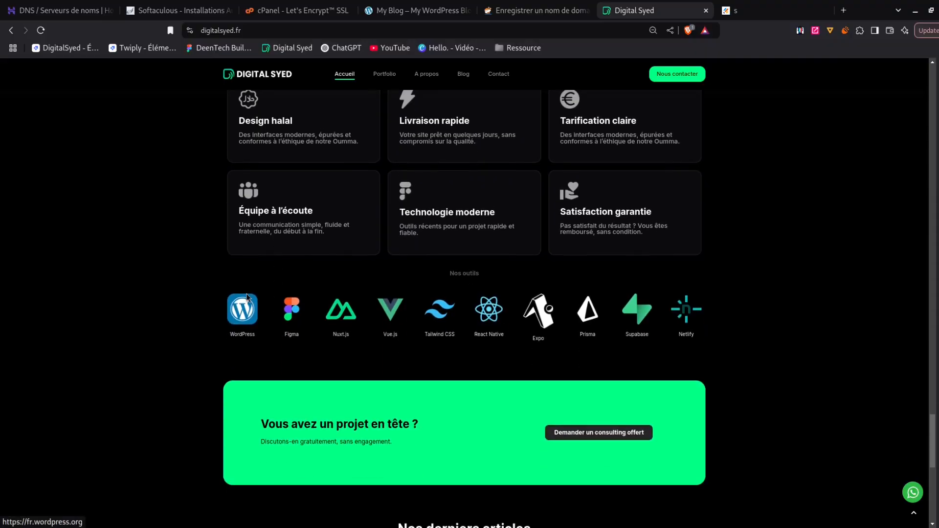
{"action": "left_click", "coordinate": [243, 30]}
{"action": "left_click", "coordinate": [191, 292]}
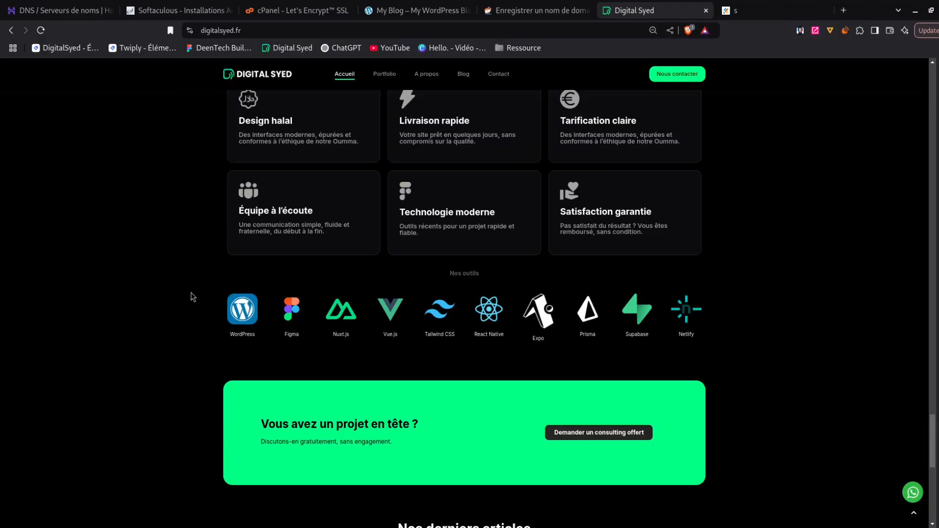
Open the free consulting request form from digitalsyed.fr and start the questionnaire
{"action": "scroll", "coordinate": [191, 292], "scroll_direction": "down", "scroll_amount": 3}
{"action": "left_click", "coordinate": [591, 313]}
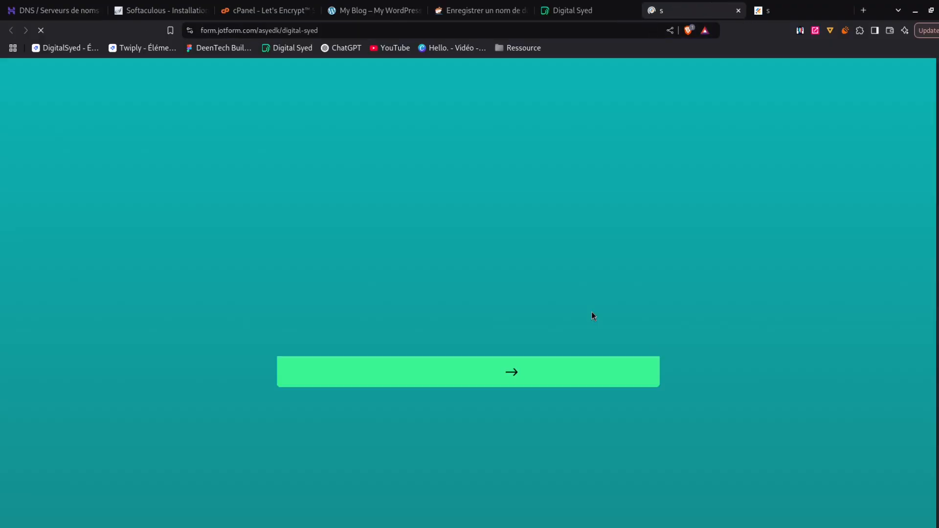
{"action": "left_click_drag", "start_coordinate": [354, 257], "coordinate": [565, 350]}
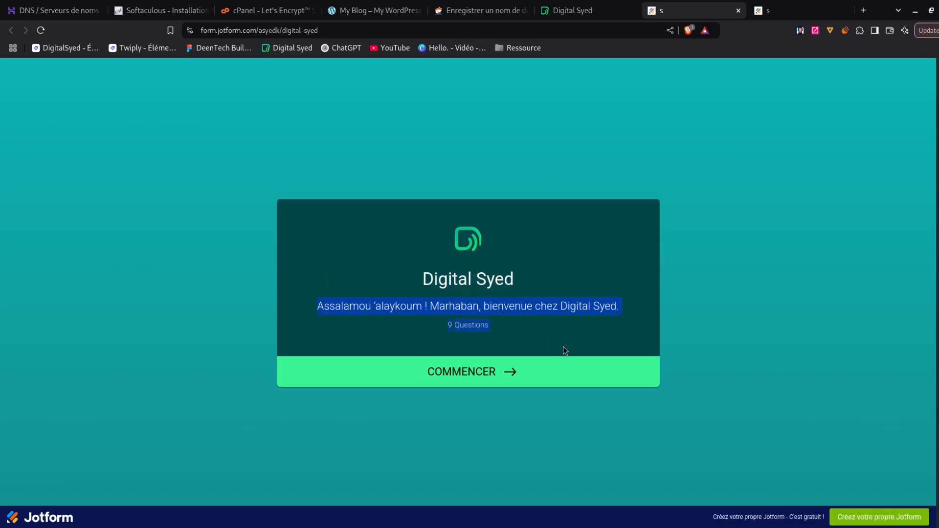
{"action": "left_click", "coordinate": [563, 349]}
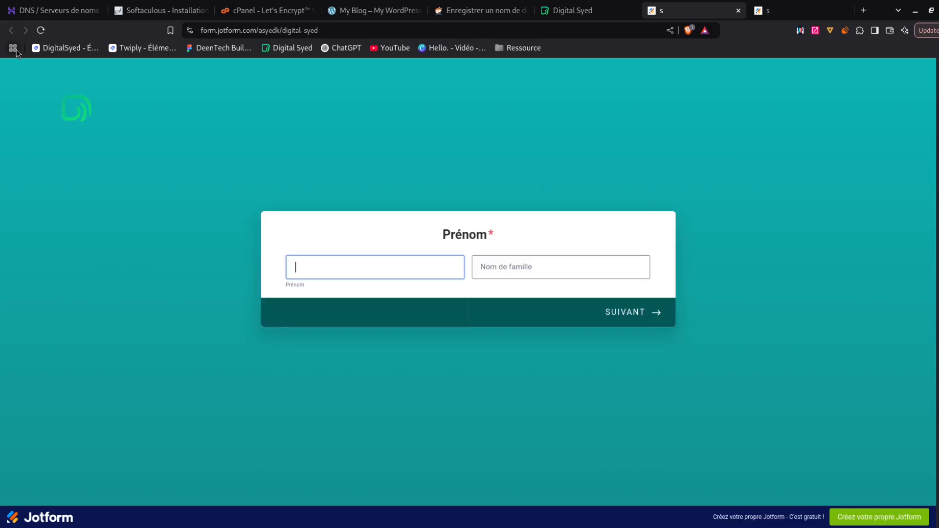